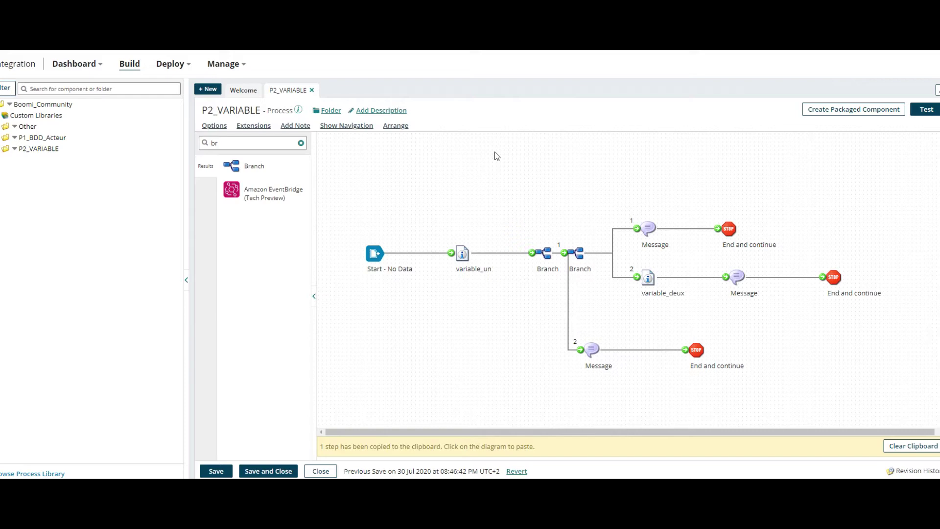
- Review the settings of the variable_un Set Properties shape and of the Message shape on the uppermost path
click(462, 253)
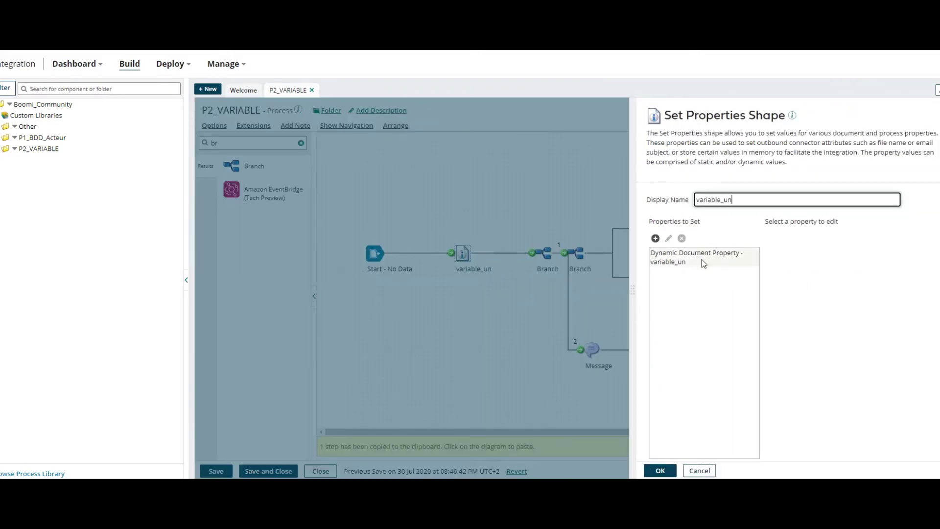
click(701, 259)
click(471, 315)
mouse_move(656, 235)
click(656, 235)
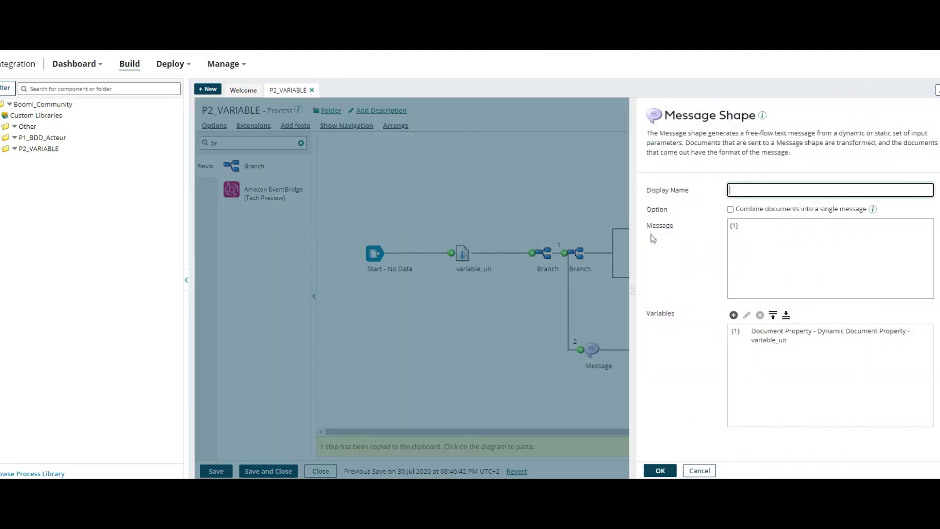
click(506, 311)
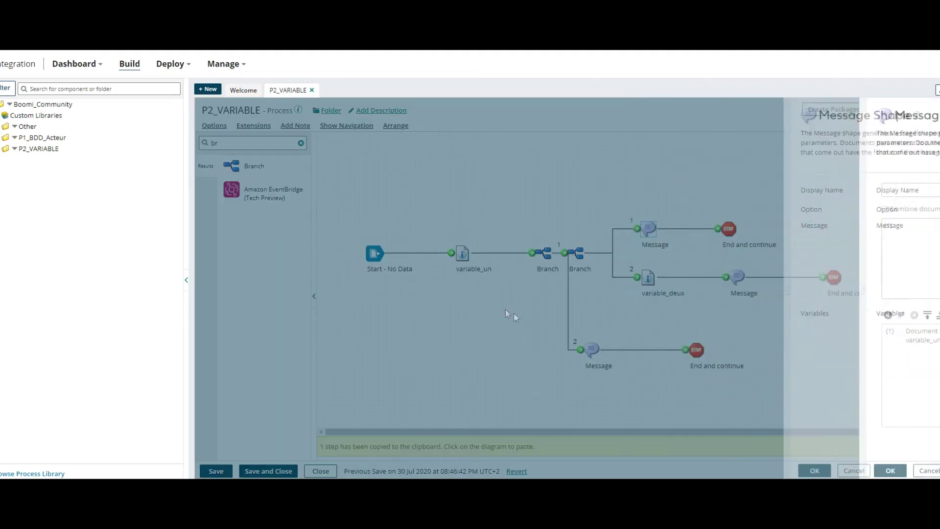
- Review the settings of the variable_deux Set Properties shape and of the Message shape that follows it
click(648, 277)
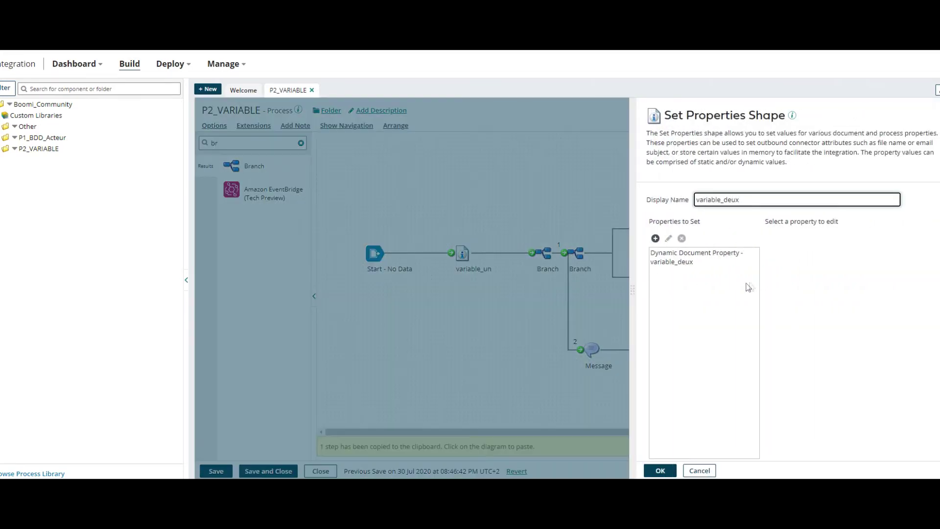
click(583, 308)
click(737, 277)
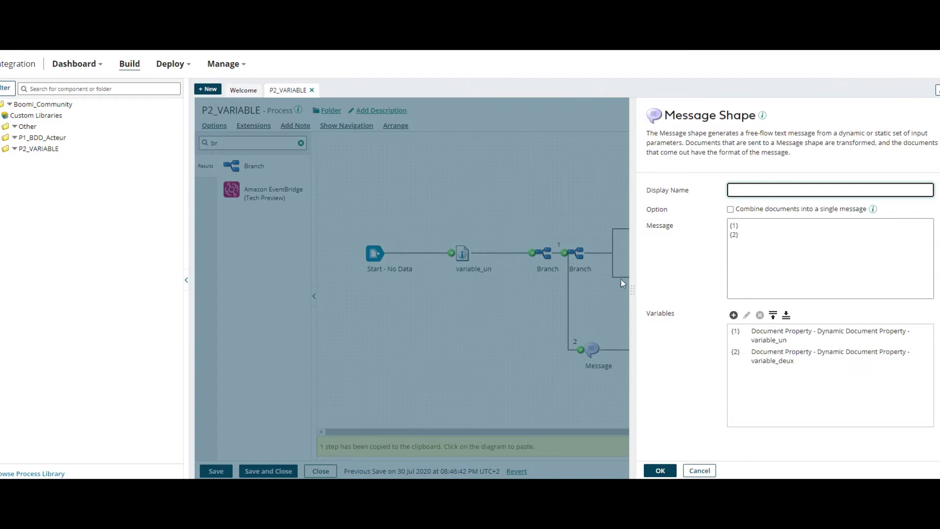
click(600, 311)
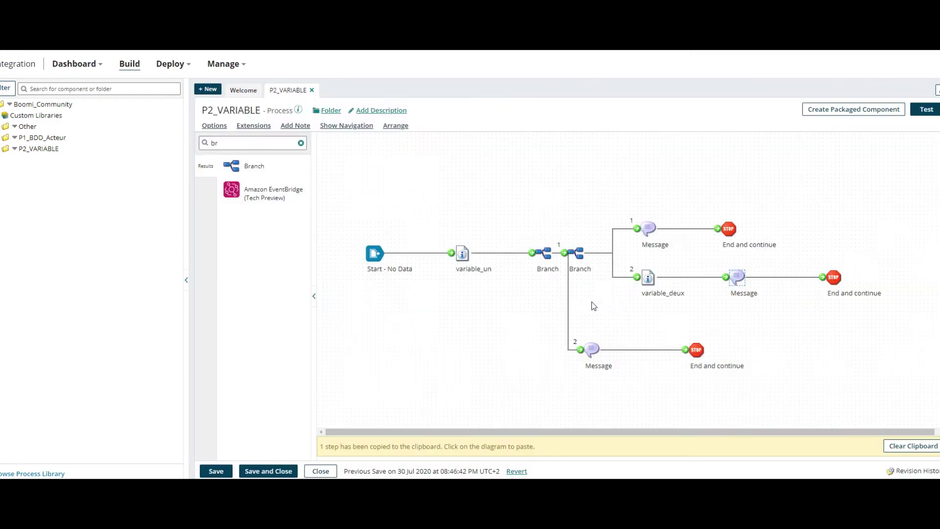
- Review the lowest path's Message shape, and highlight that path and the variable_deux path for comparison
click(596, 352)
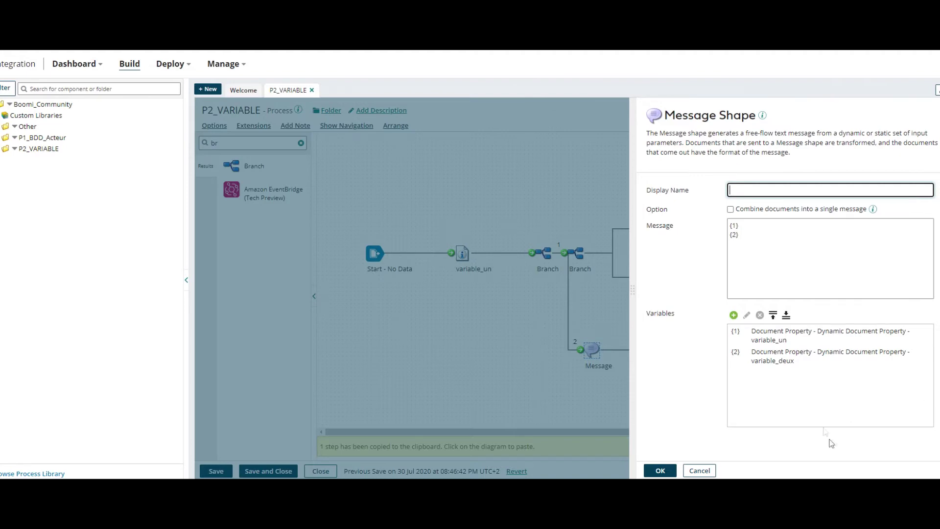
key(Escape)
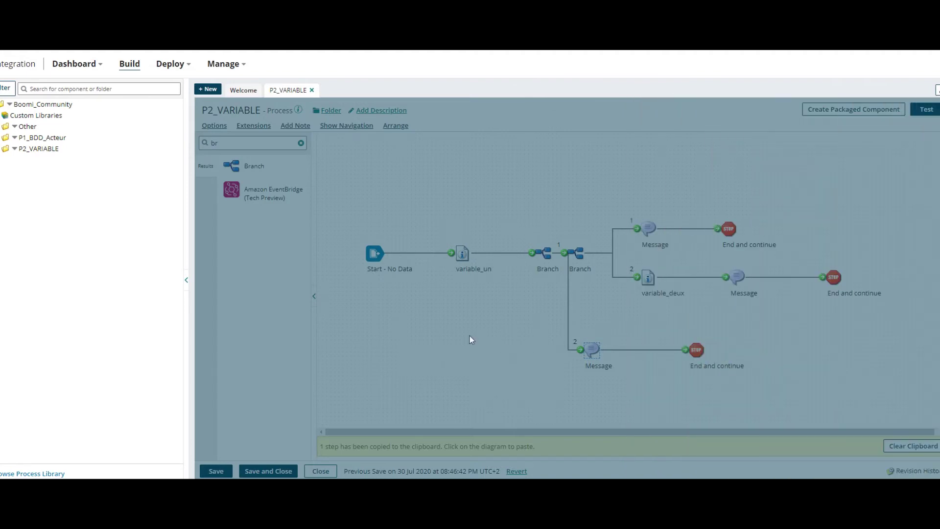
mouse_move(631, 251)
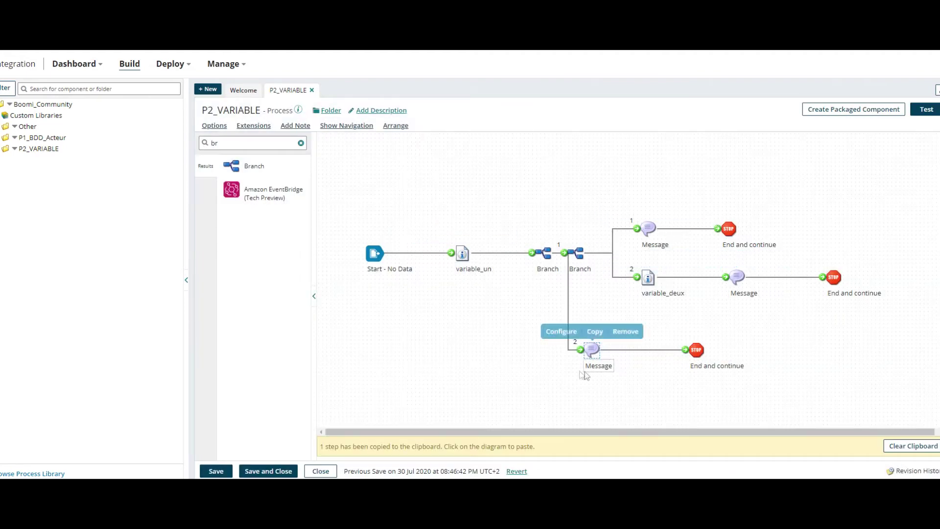
drag(550, 323, 767, 392)
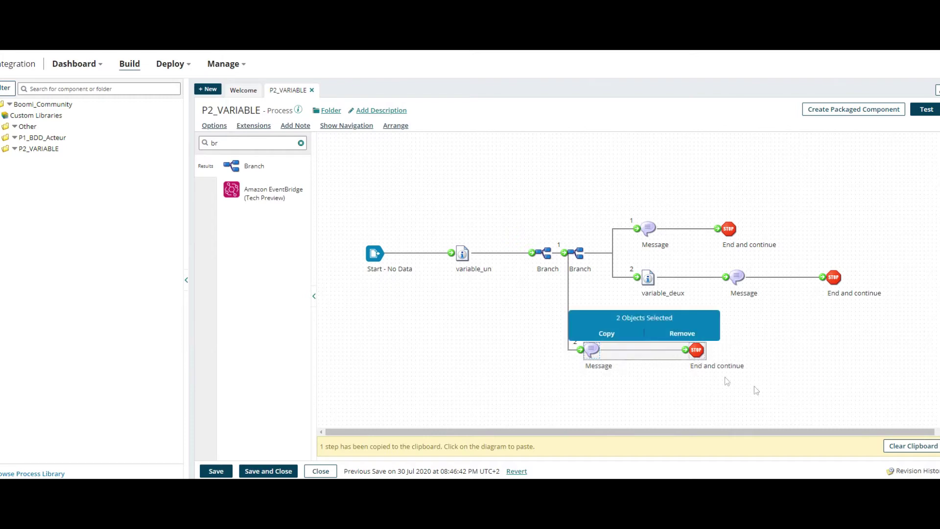
drag(625, 261, 871, 312)
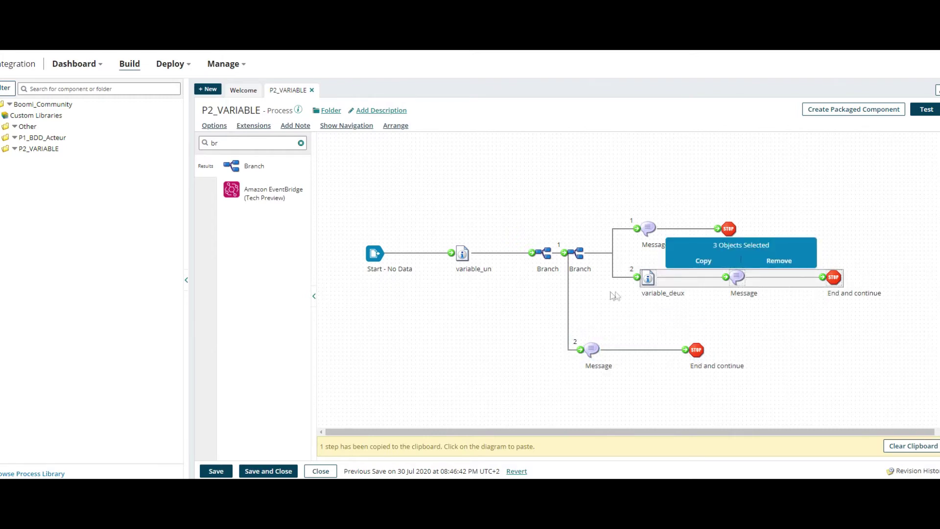
- Save the P2_VARIABLE process changes and run a new test on 192.168.1.34
click(926, 109)
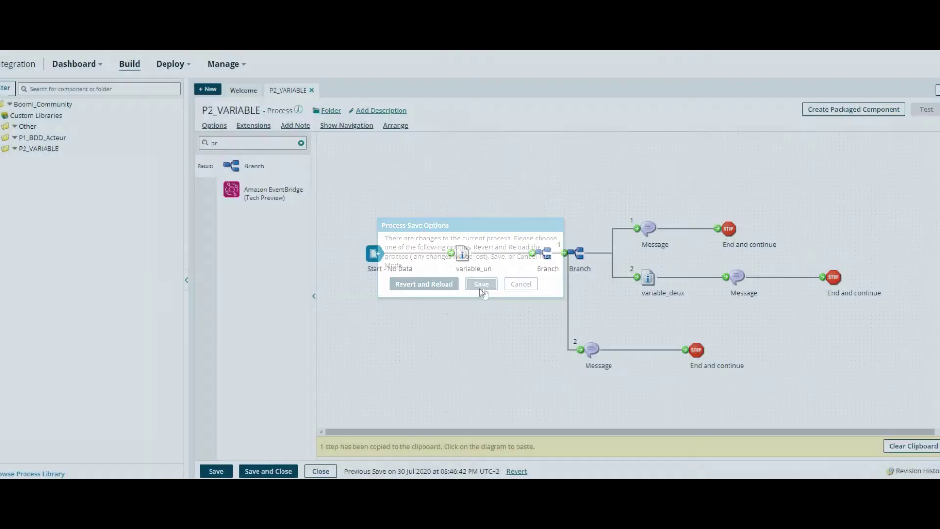
click(481, 289)
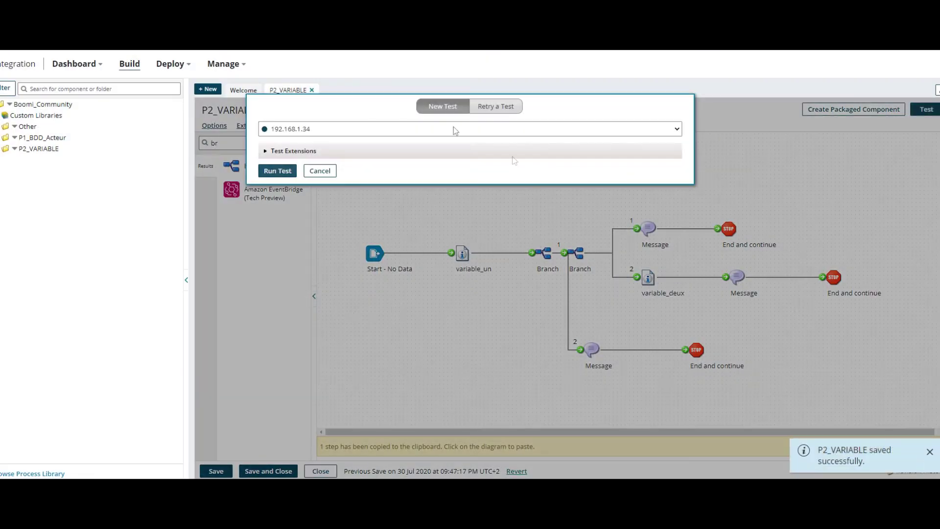
click(278, 171)
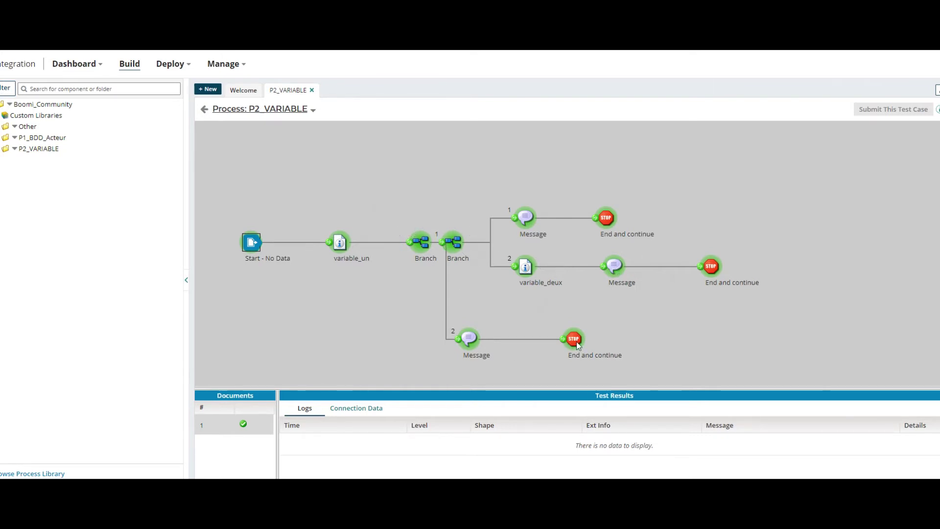
- Inspect the source document that reached the End and continue shape on the uppermost path
click(604, 219)
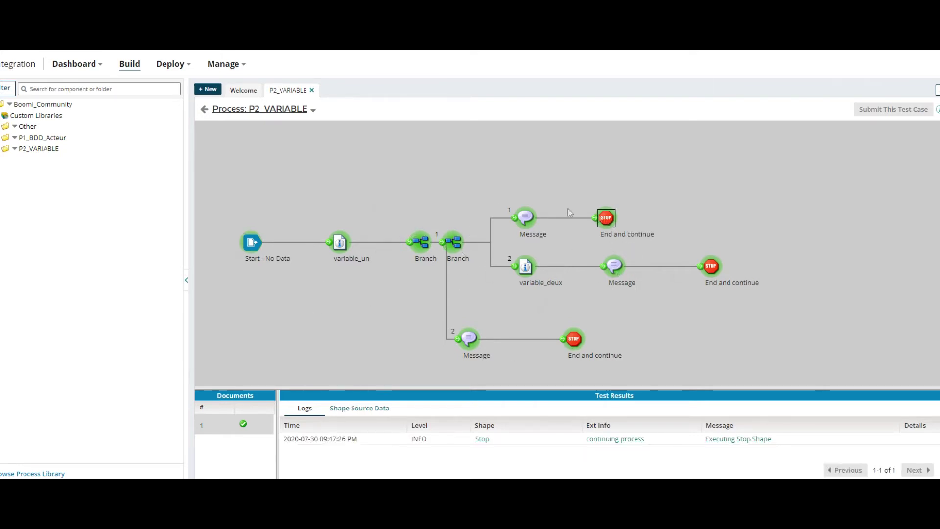
click(350, 408)
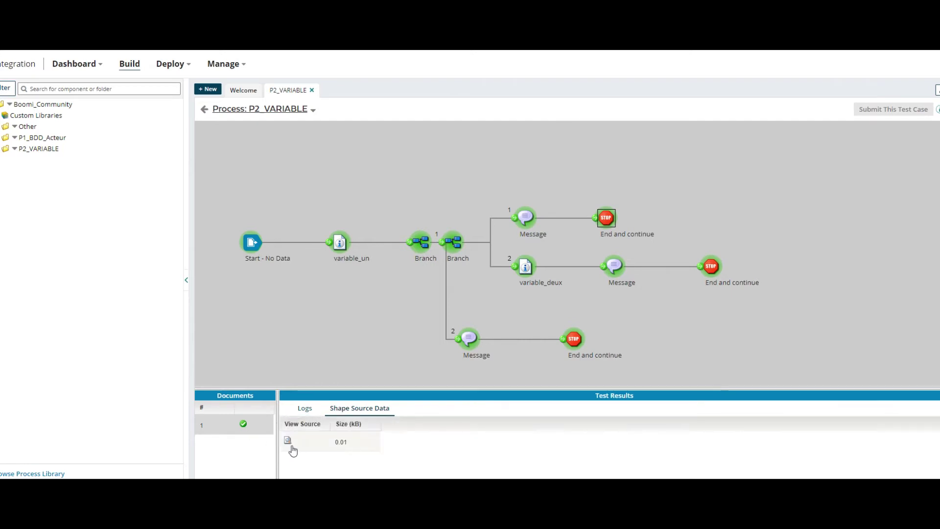
click(288, 441)
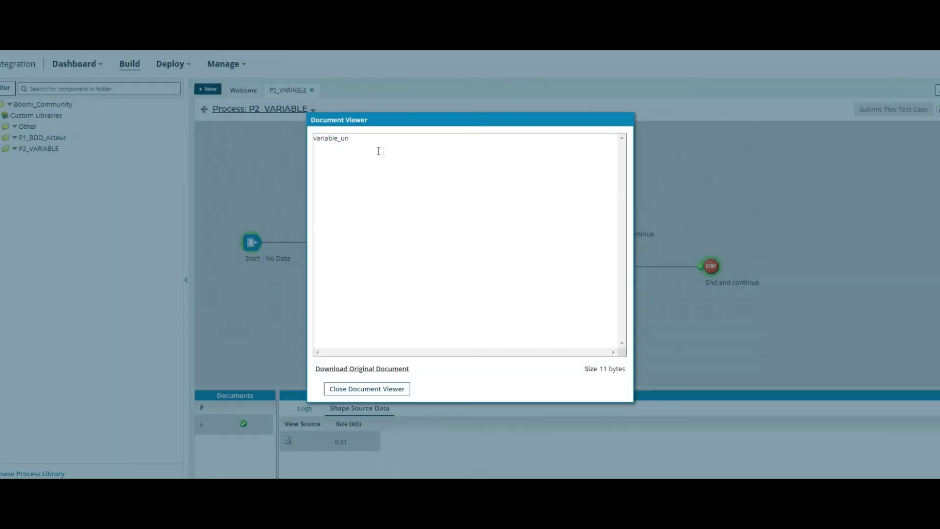
drag(379, 152, 309, 147)
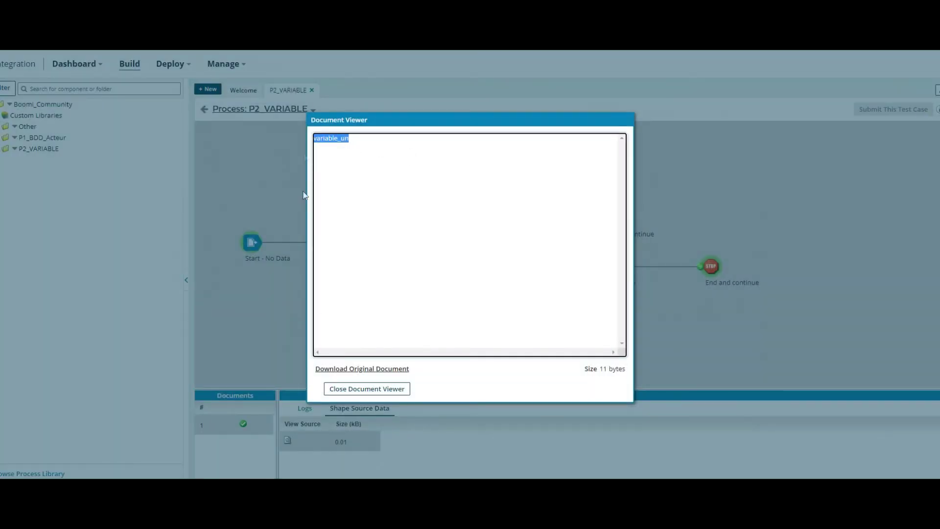
click(351, 389)
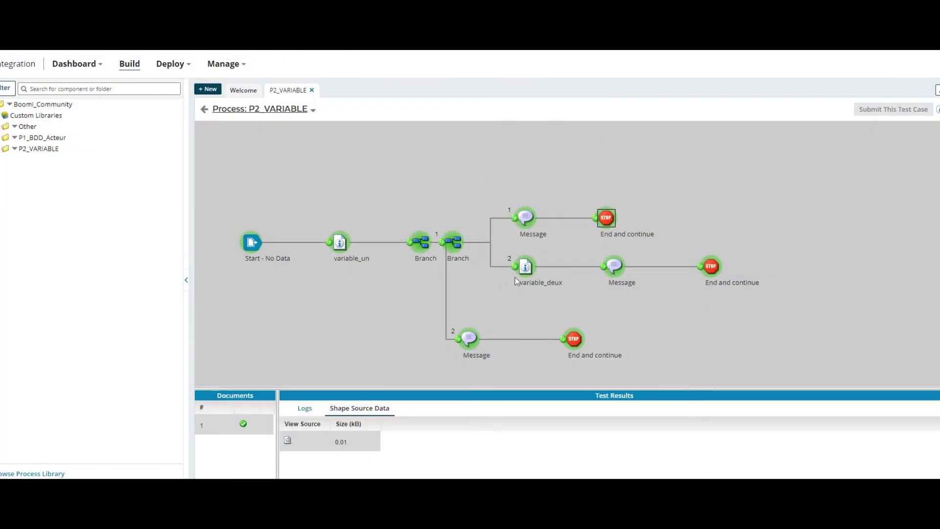
- Inspect the source document that reached the End and continue shape on the variable_deux path
click(526, 268)
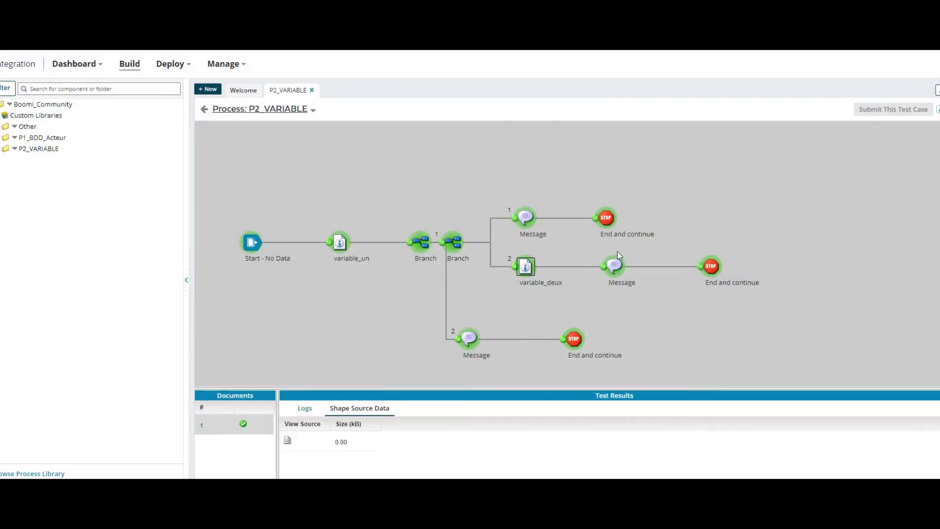
click(615, 266)
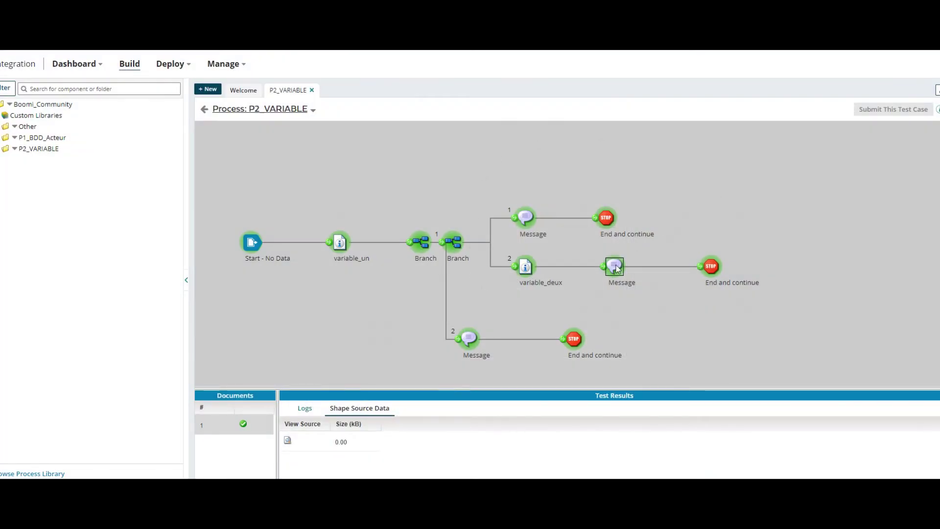
click(526, 268)
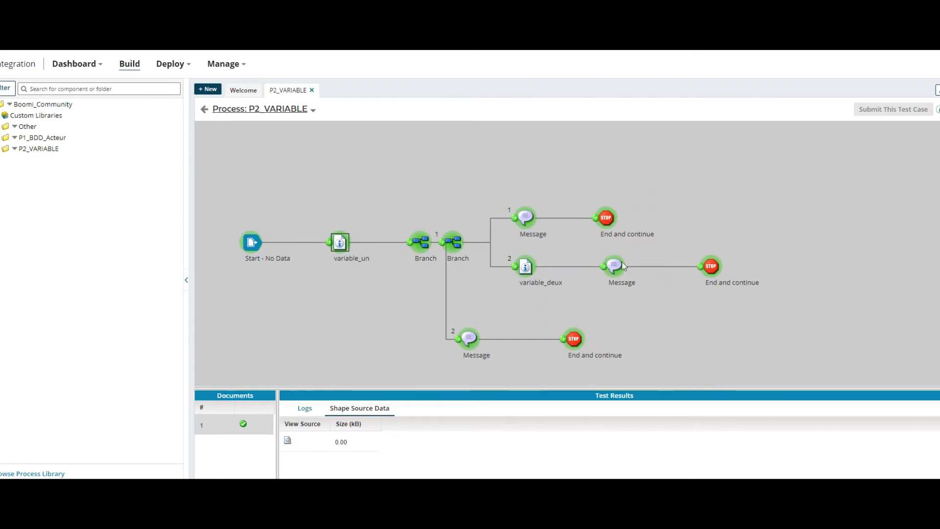
click(710, 266)
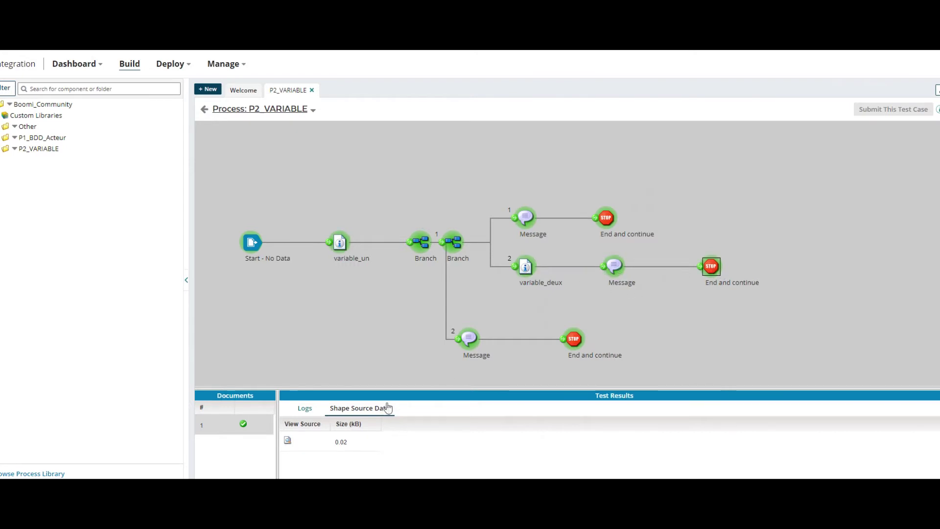
click(288, 440)
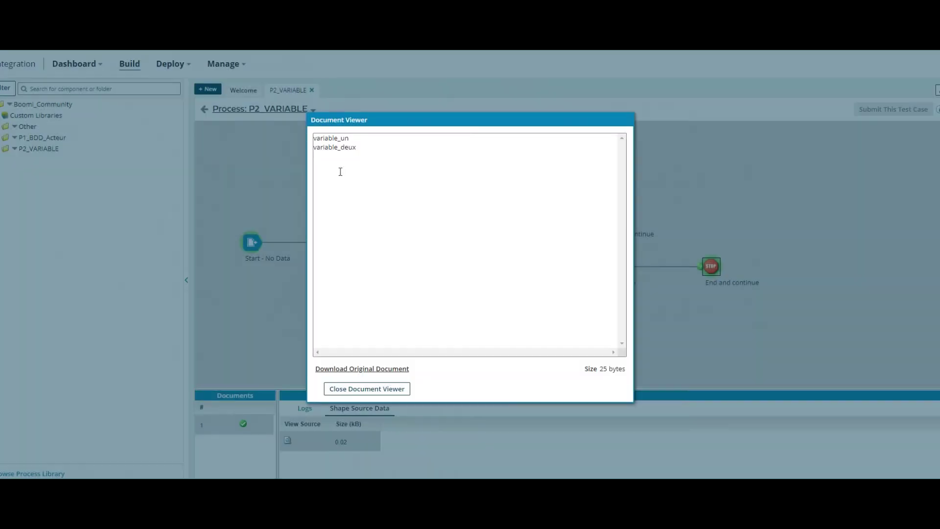
drag(365, 157, 299, 141)
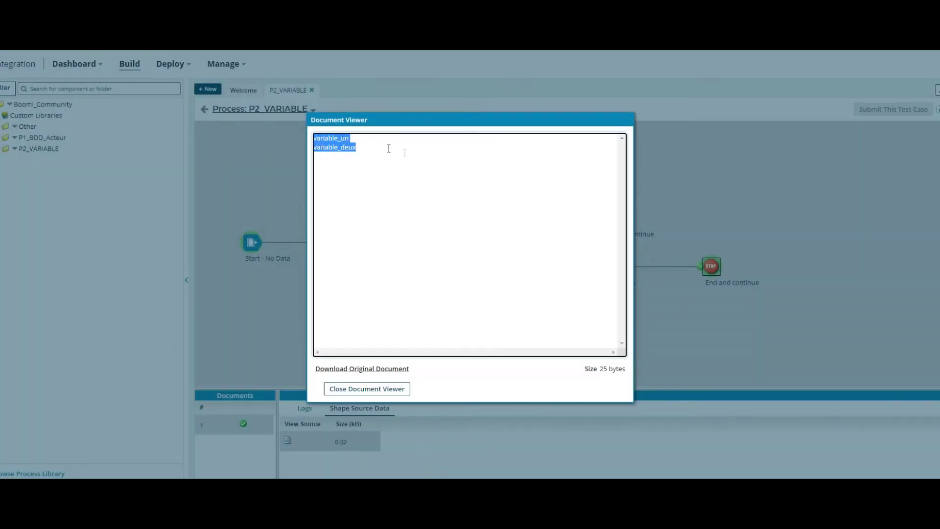
click(377, 388)
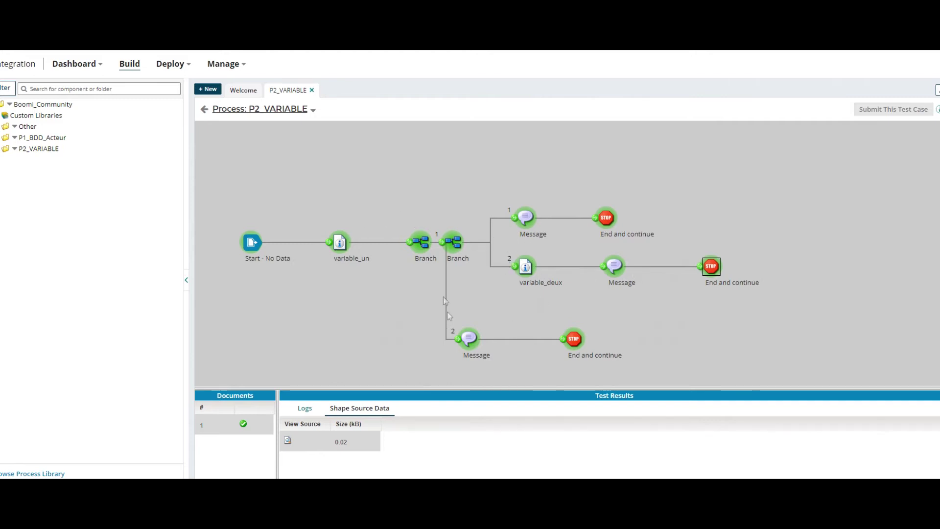
- Inspect the source document that reached the End and continue shape on the lowest path
click(573, 338)
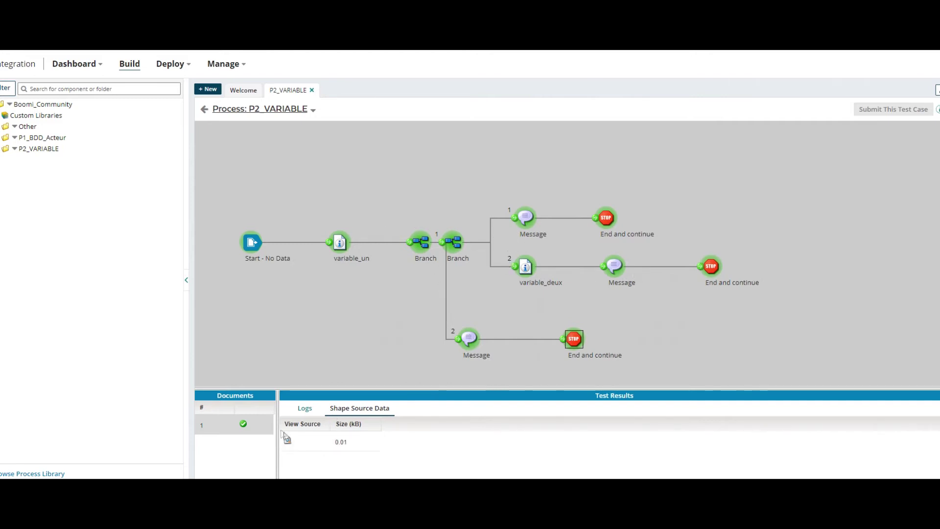
click(291, 444)
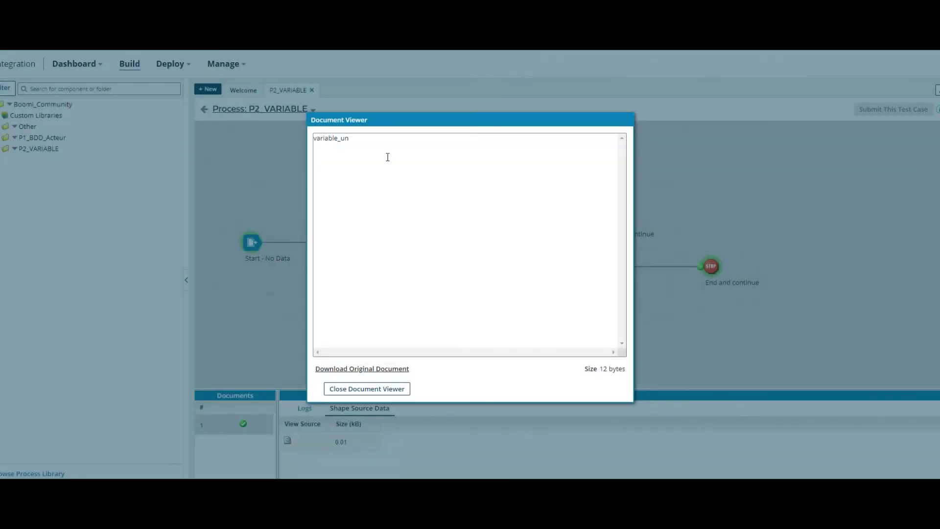
drag(350, 138, 310, 134)
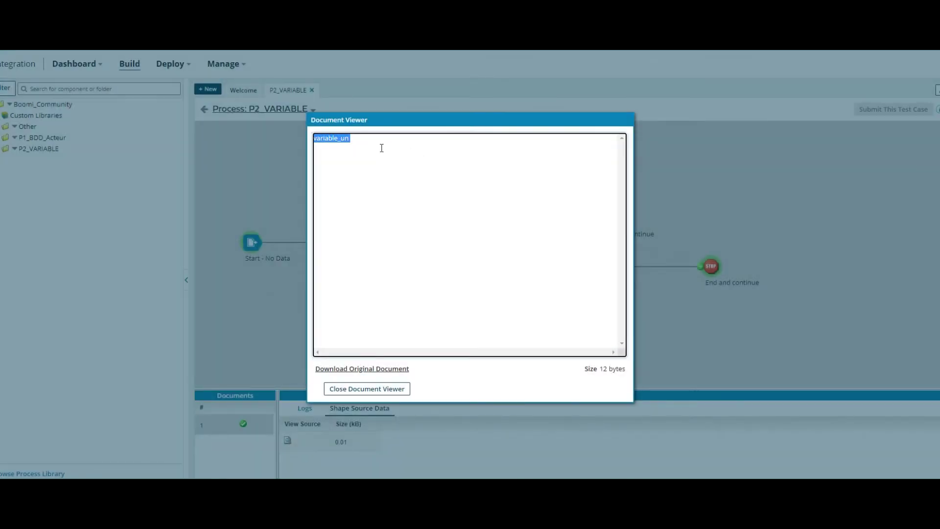
click(365, 251)
click(372, 390)
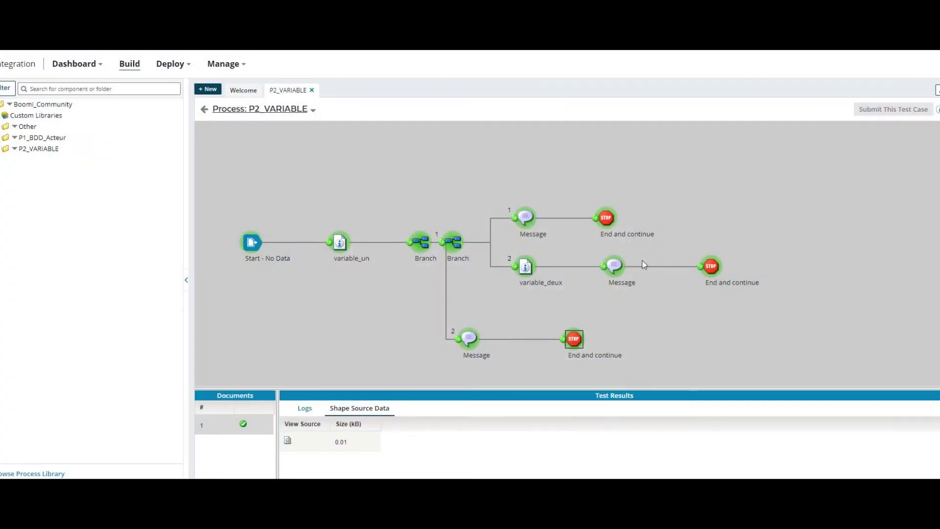
click(525, 266)
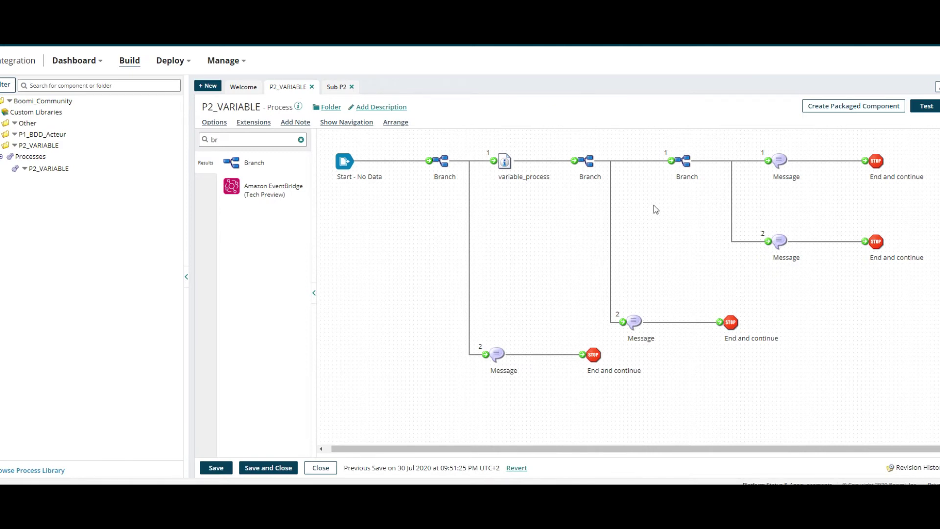
- Review the dynamic process property configured in the variable_process Set Properties shape
mouse_move(509, 163)
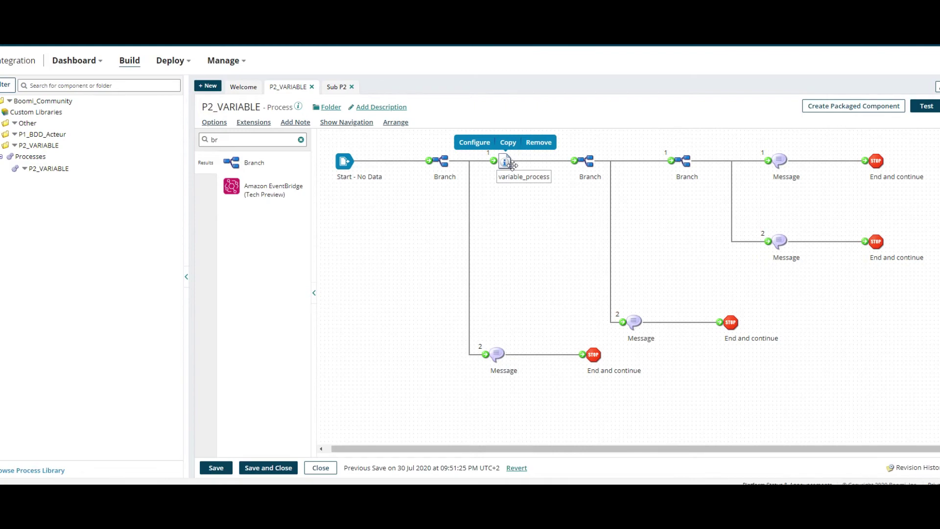
click(512, 166)
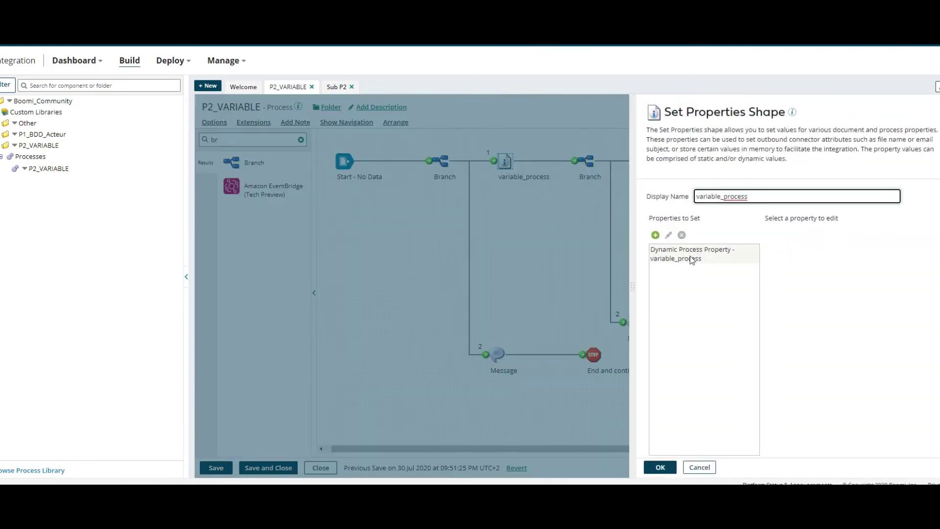
key(Return)
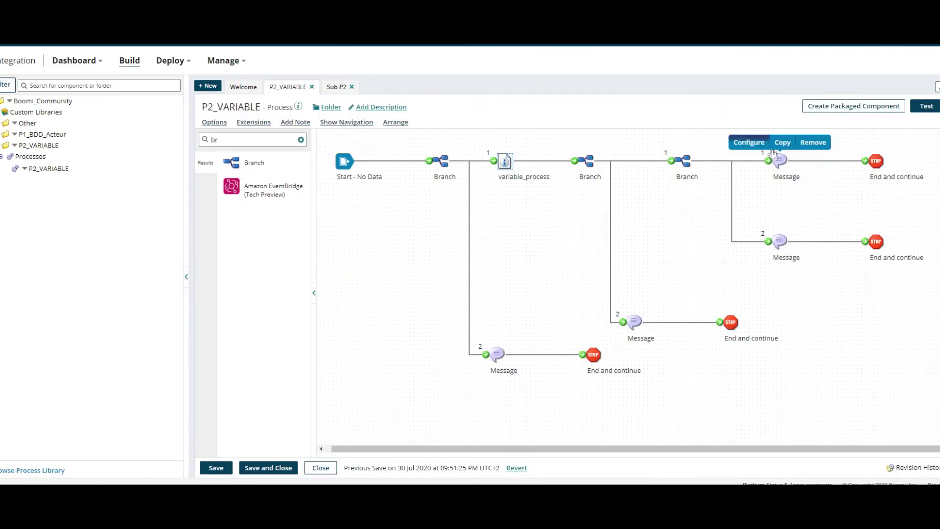
mouse_move(786, 245)
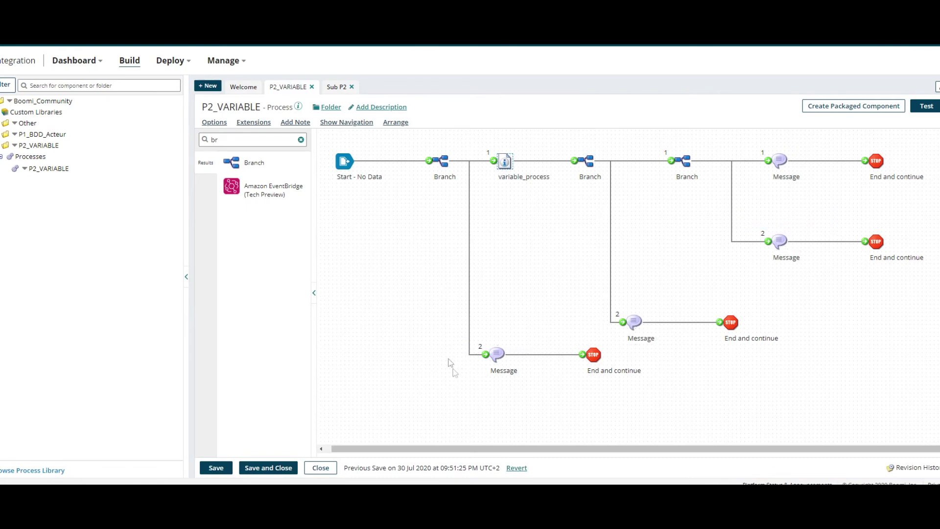
- Run a new test of the P2_VARIABLE process on 192.168.1.34
drag(489, 342, 612, 381)
click(500, 410)
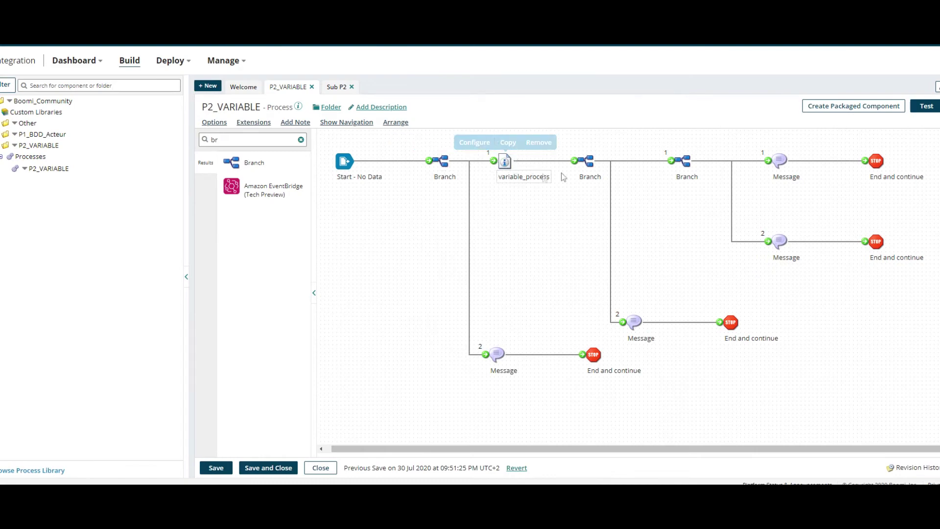
click(929, 116)
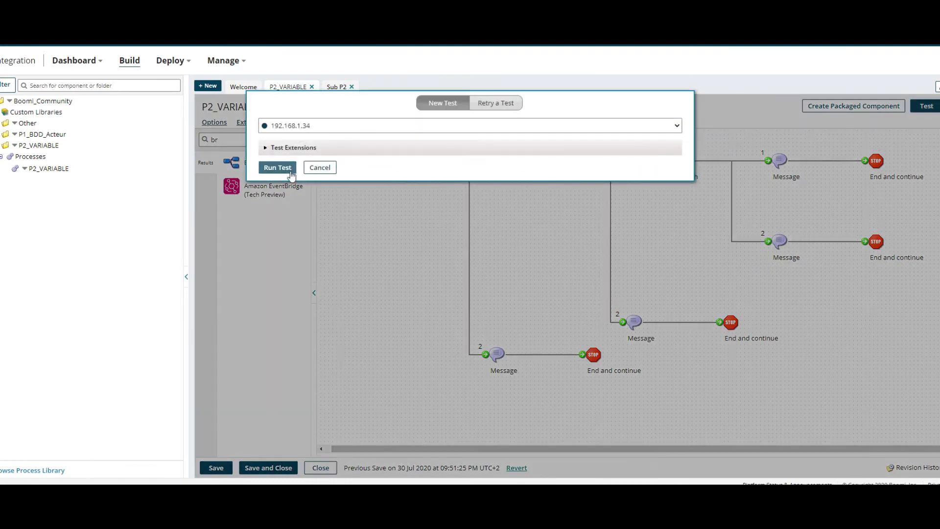
click(287, 171)
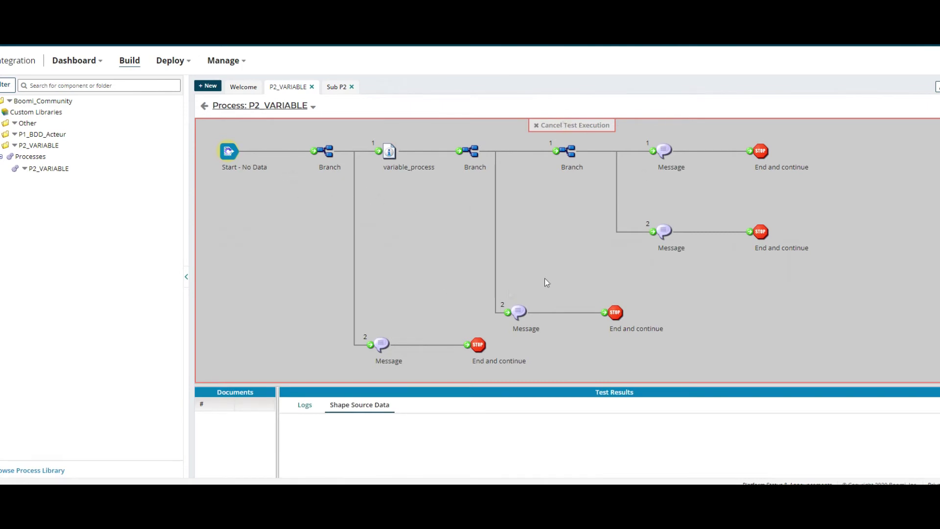
- View the source document that reached the End and continue shape on the uppermost path of the new test
click(758, 149)
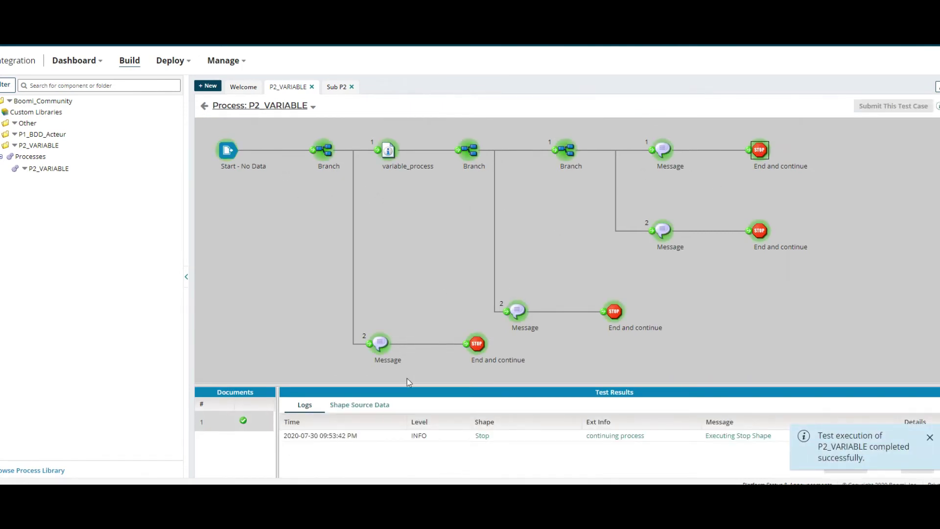
click(378, 414)
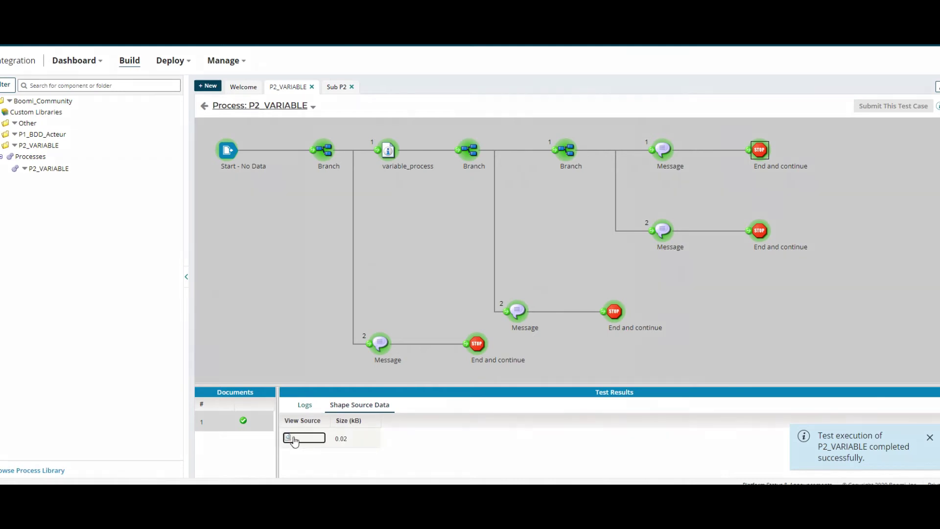
click(288, 437)
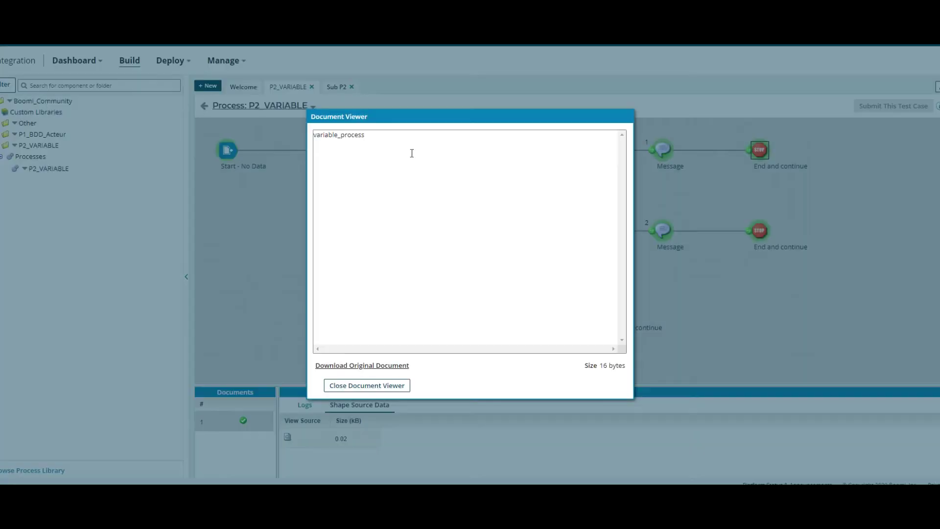
triple_click(322, 152)
click(372, 386)
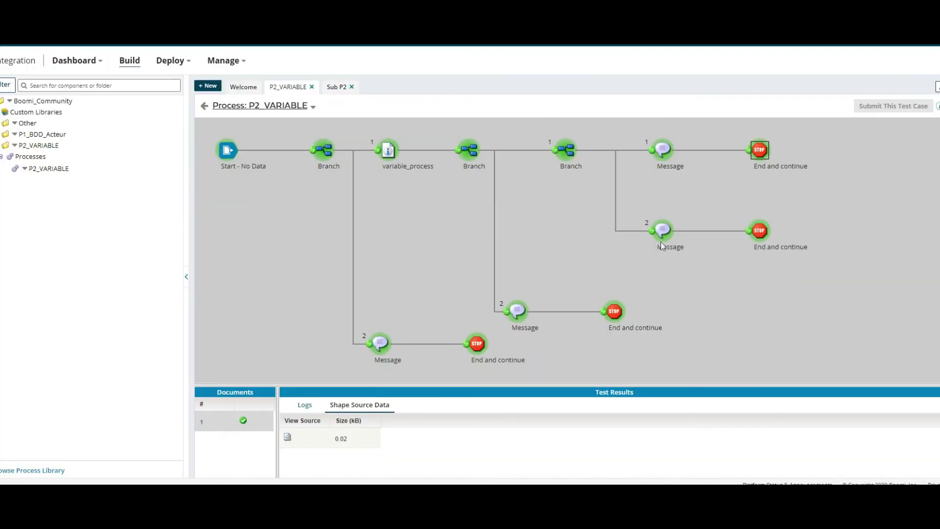
- Check the other End and continue shapes and view the source document that reached the one on the lowest path
click(759, 231)
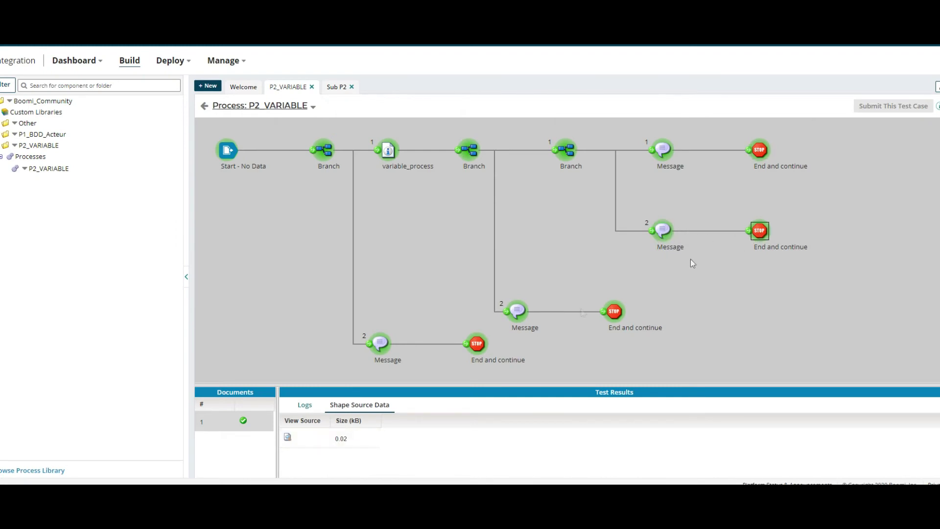
click(516, 316)
click(618, 316)
click(316, 153)
click(477, 345)
click(288, 436)
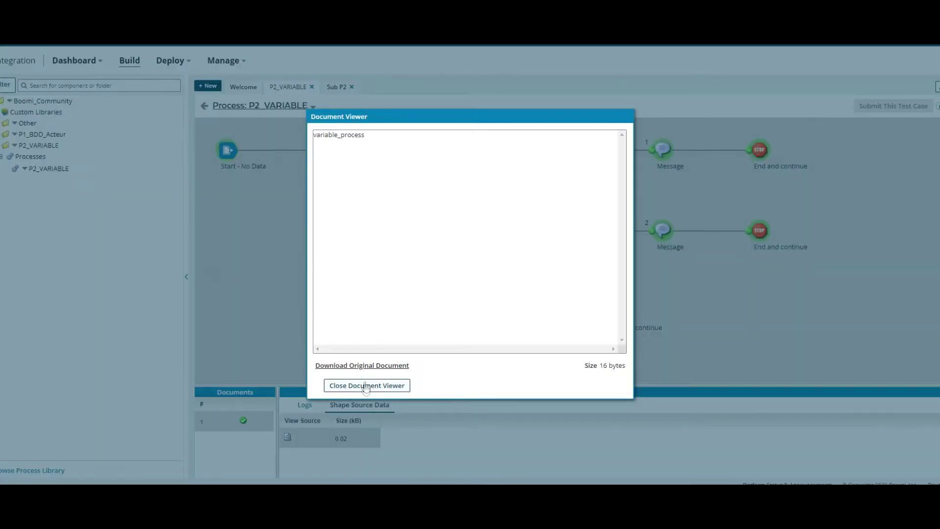
click(367, 385)
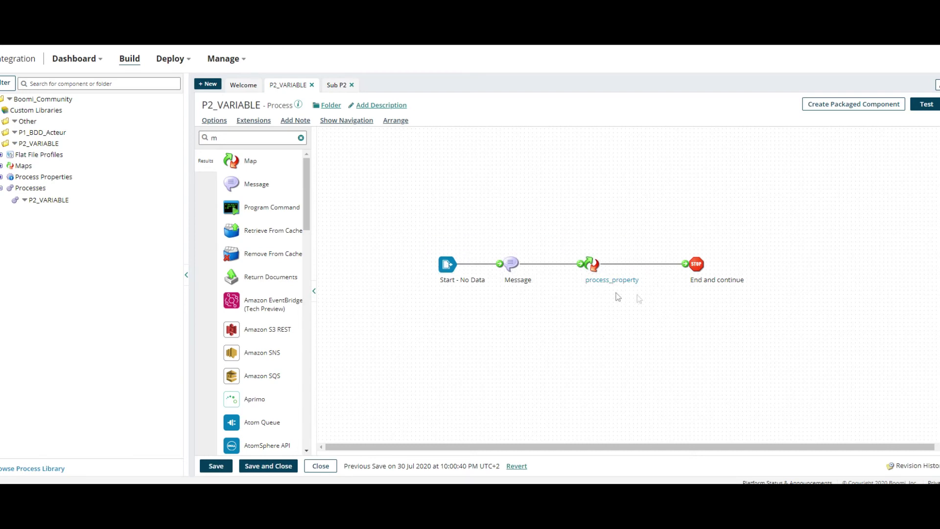
- Review the input, function and output mappings of the process_property map
click(614, 281)
click(209, 176)
click(934, 176)
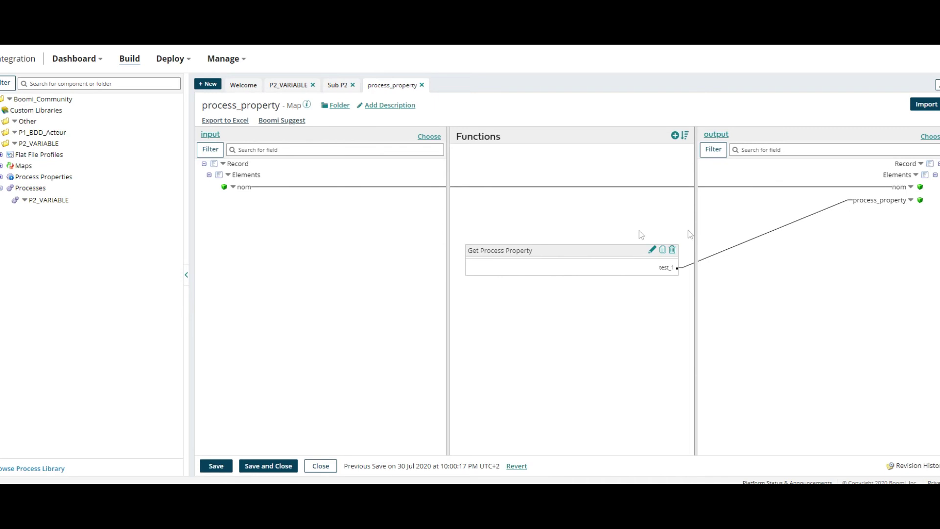
click(321, 466)
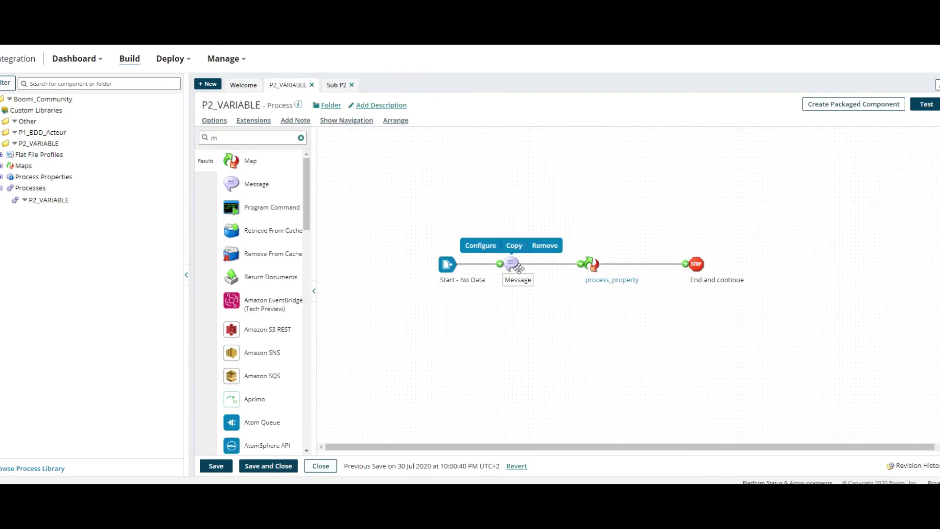
- Review the configuration of the Message shape placed before the process_property map
double_click(509, 260)
drag(799, 231, 701, 223)
click(500, 200)
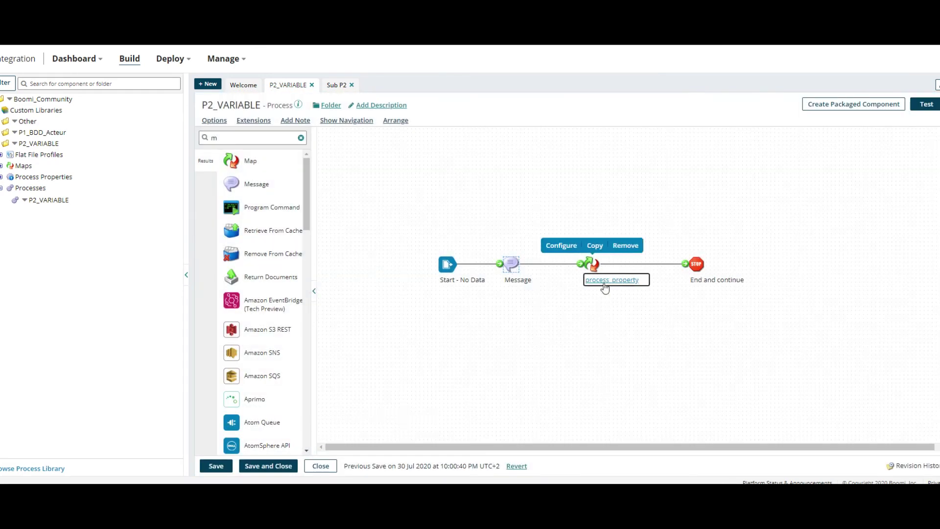
- Delete the Get Process Property function from the process_property map
click(605, 286)
click(671, 249)
key(Return)
click(210, 174)
- Add a Get Process Property function from the Properties category to the process_property map
click(674, 135)
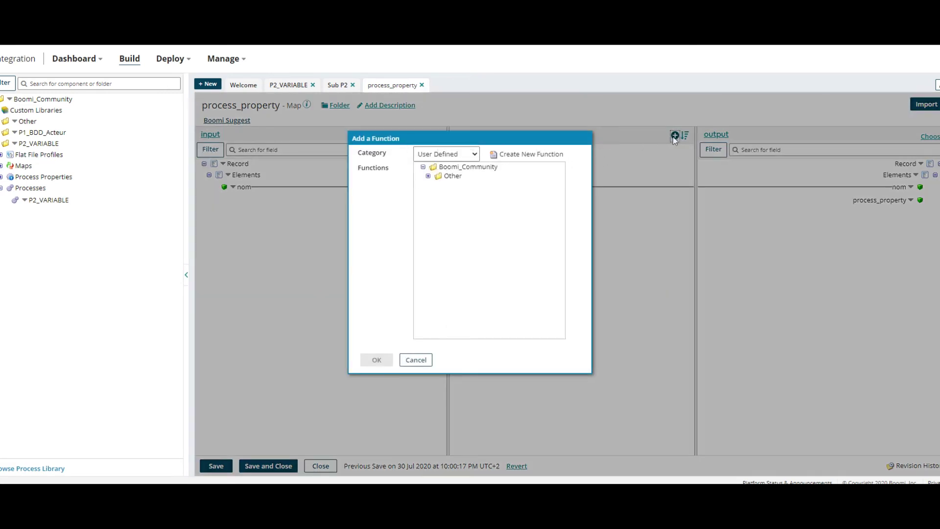
click(417, 360)
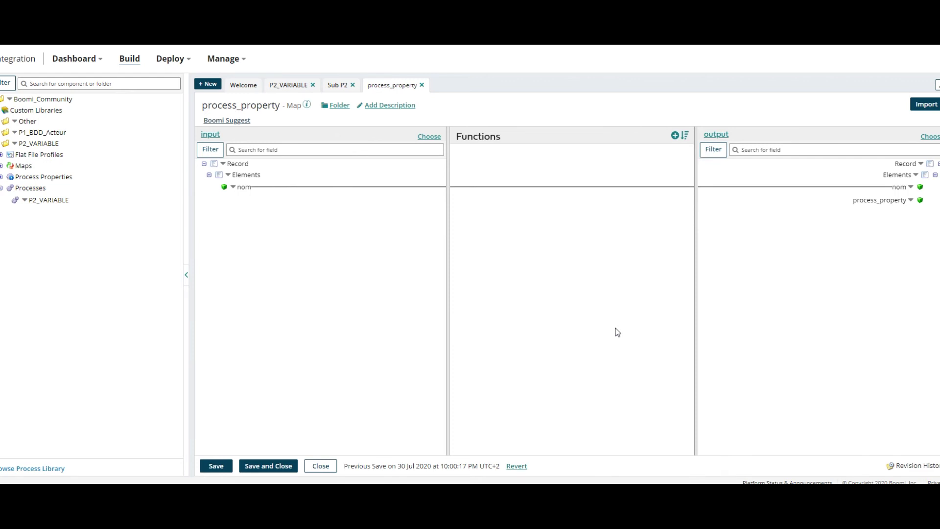
click(674, 136)
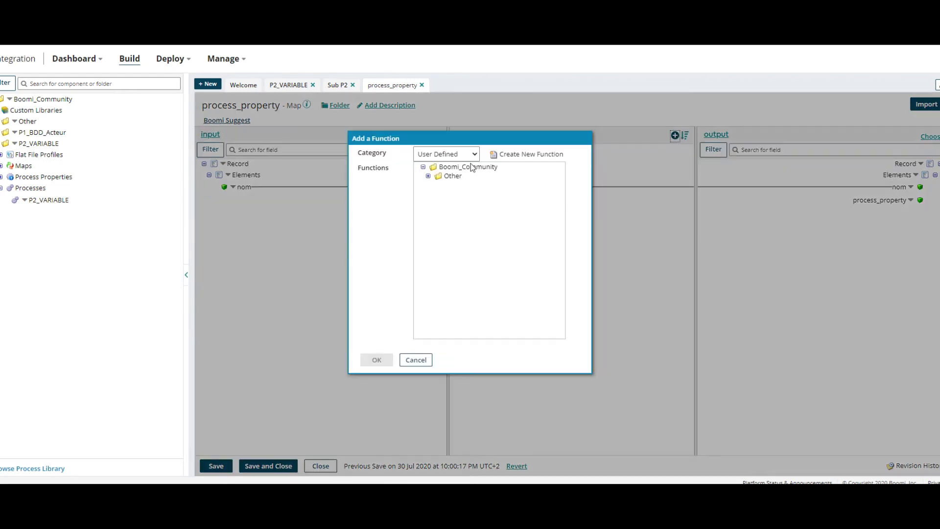
click(425, 233)
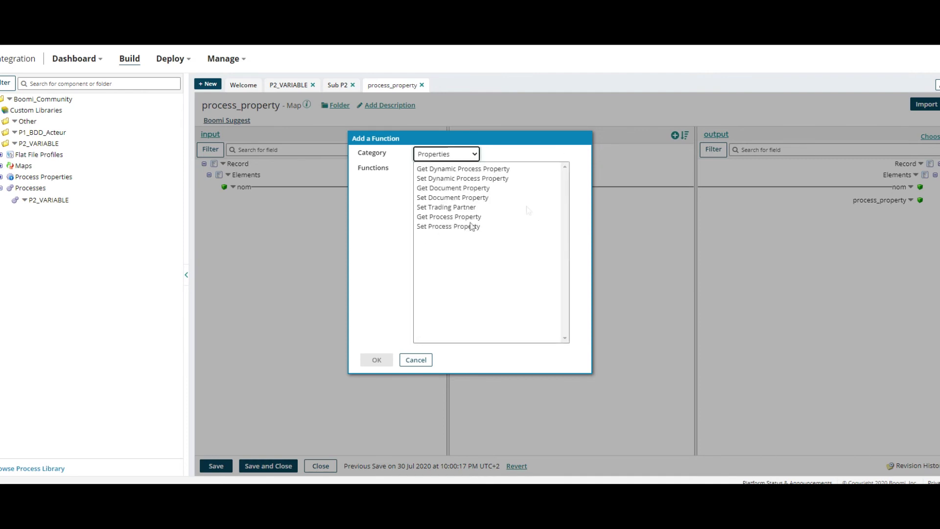
double_click(439, 217)
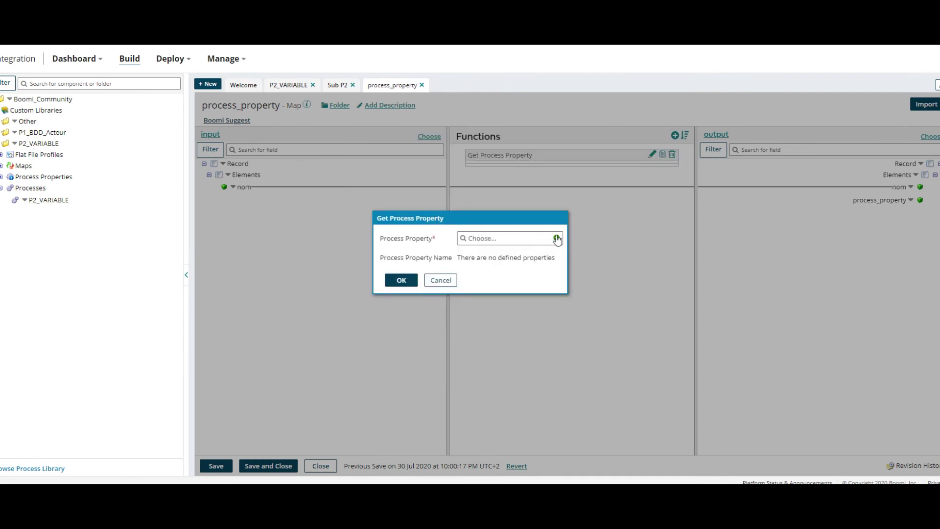
- Create a new process property component named test for the function and add two properties to it
click(553, 238)
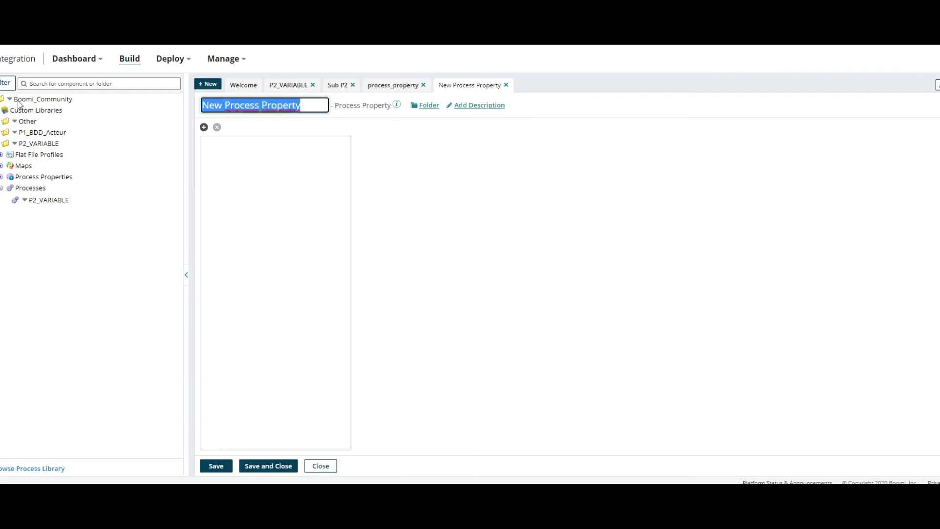
text(test)
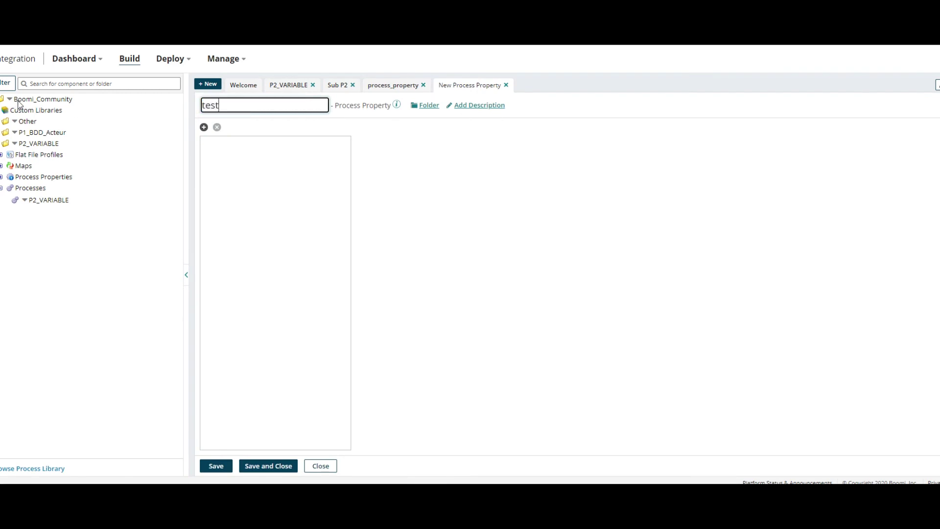
click(203, 127)
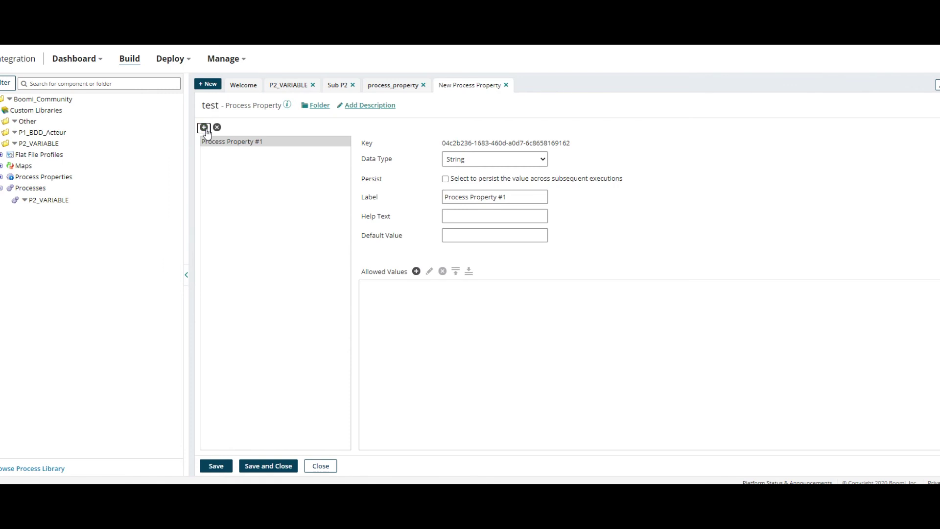
click(204, 127)
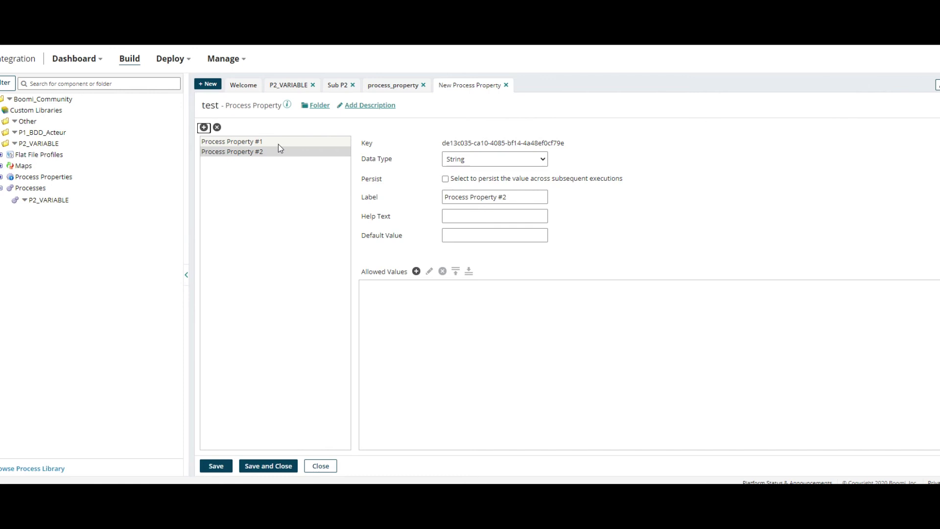
- Label the first property test_1 and the second property test_2
click(308, 143)
key(ctrl+a)
text(test_1)
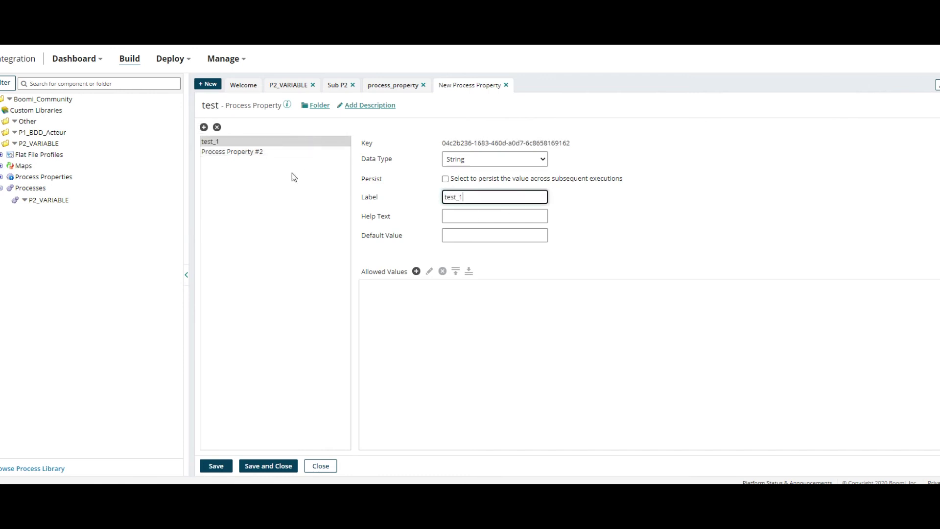
click(210, 152)
text(test_2)
- Set the default value of the test_1 property to test_1
click(240, 141)
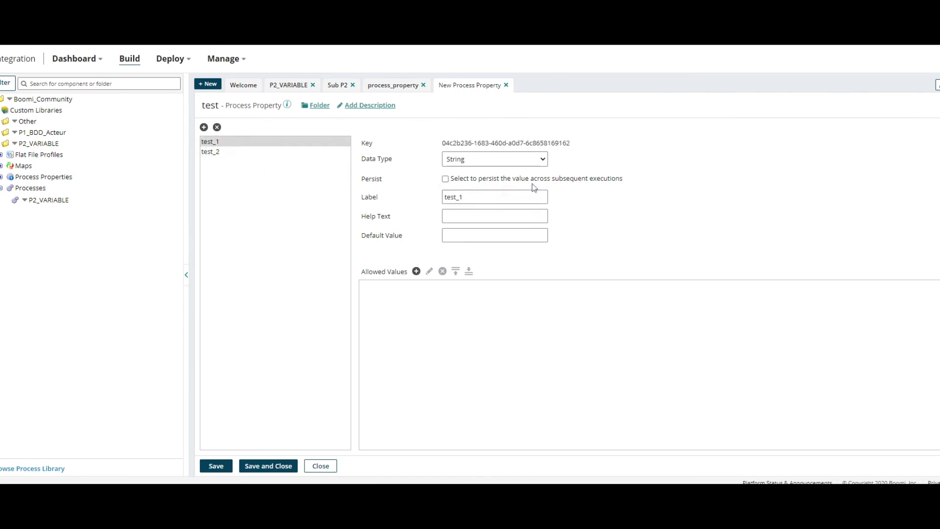
click(496, 240)
text(test_1)
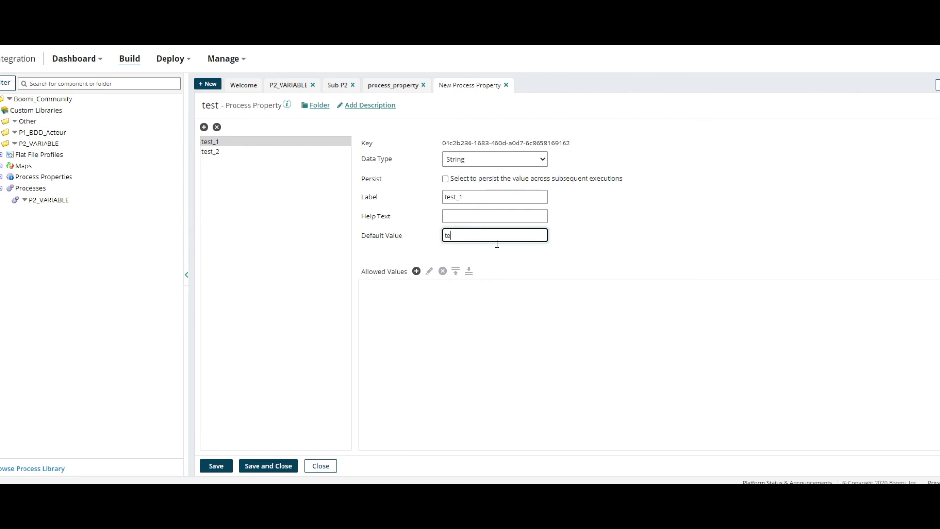
- Add an allowed value test_2 with the label test_2 to the test_2 property
click(208, 152)
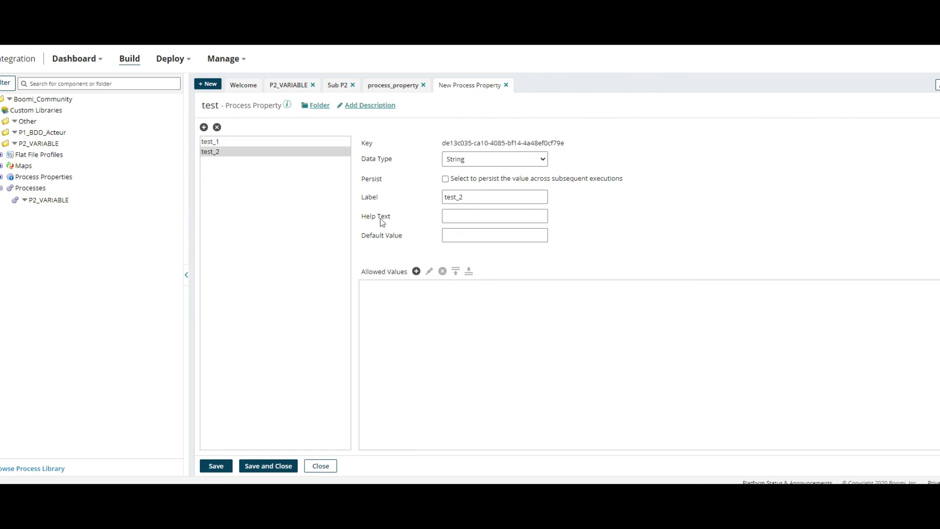
click(417, 272)
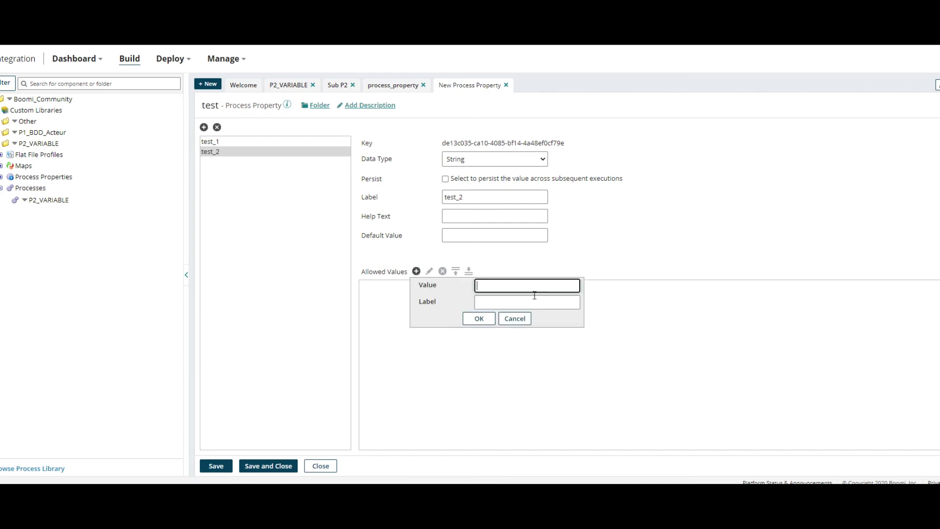
text(test_2)
key(Tab)
key(shift+Tab)
key(ctrl+c)
key(Tab)
key(ctrl+v)
click(479, 318)
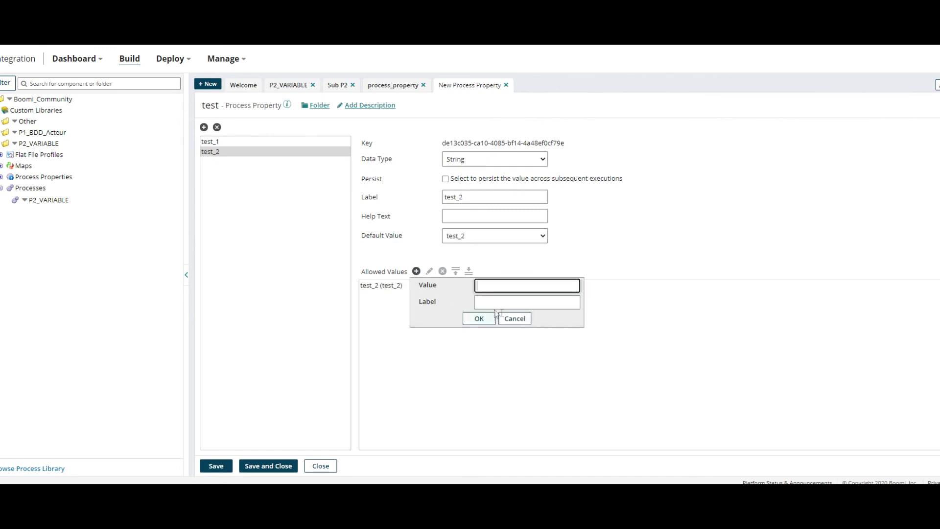
click(520, 318)
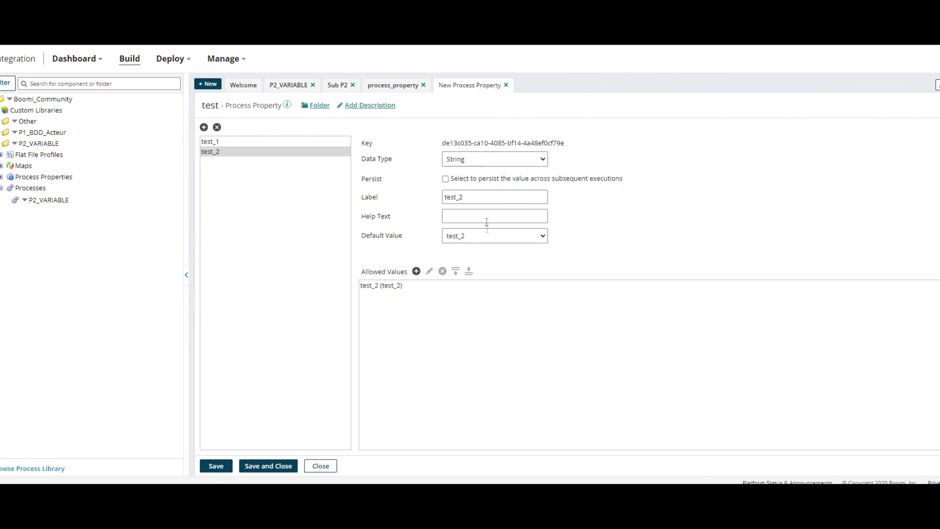
- Check the default value choices of the test_2 property, and save and close the test process property component
key(Tab)
click(544, 237)
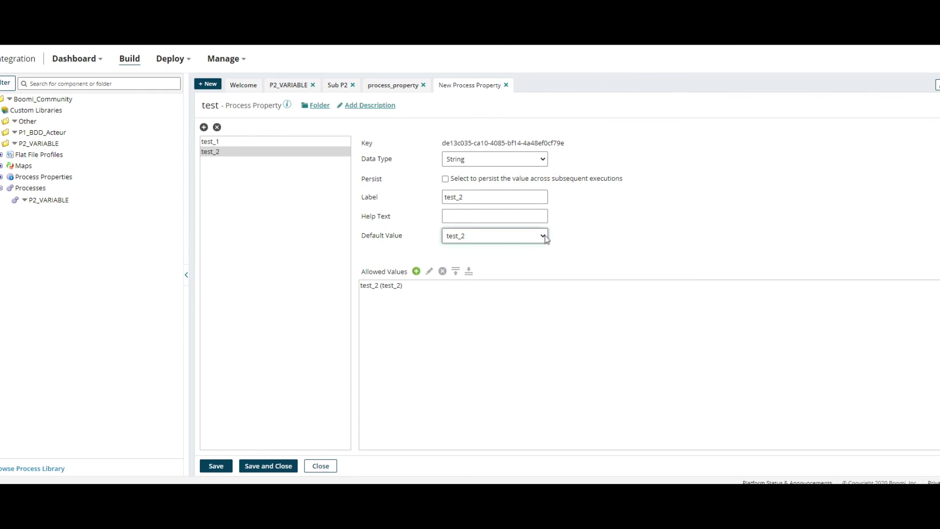
click(450, 360)
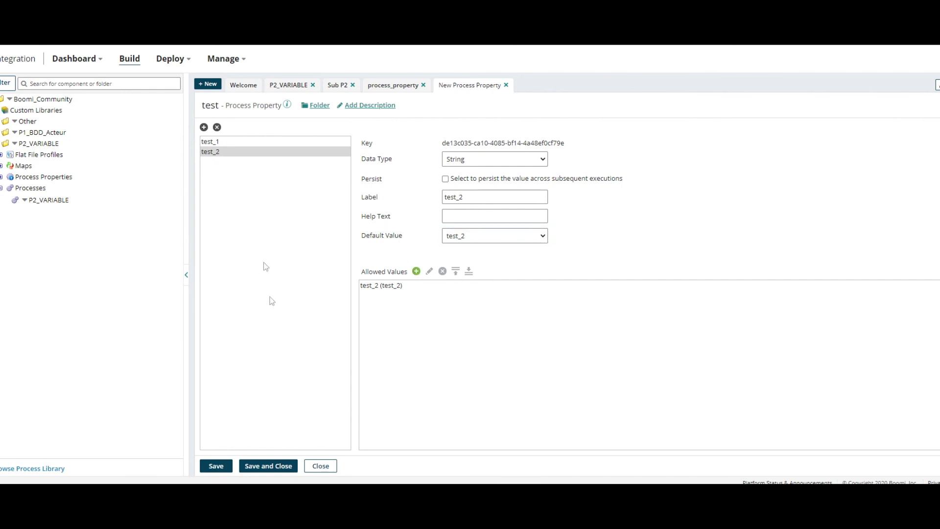
click(273, 142)
click(268, 465)
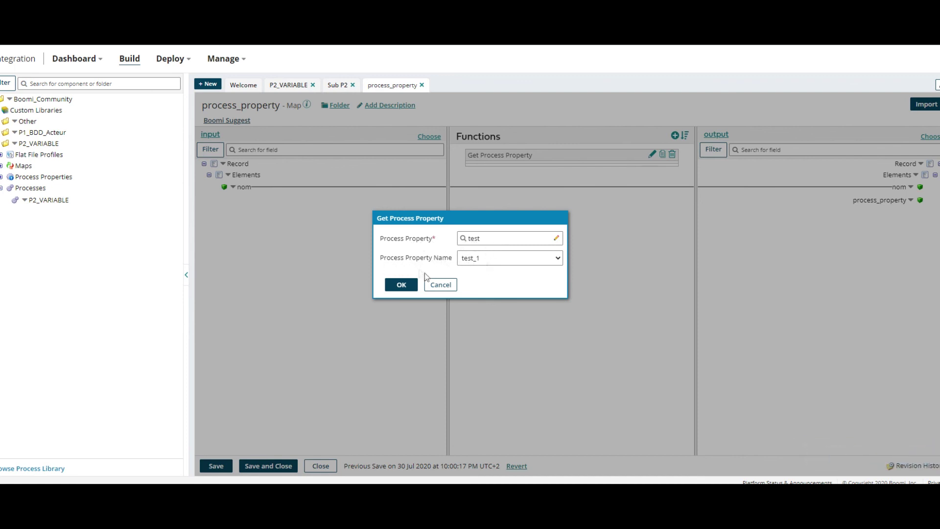
- Use test_1 from the test component in the function, map it to the process_property output field, and save the map
click(399, 286)
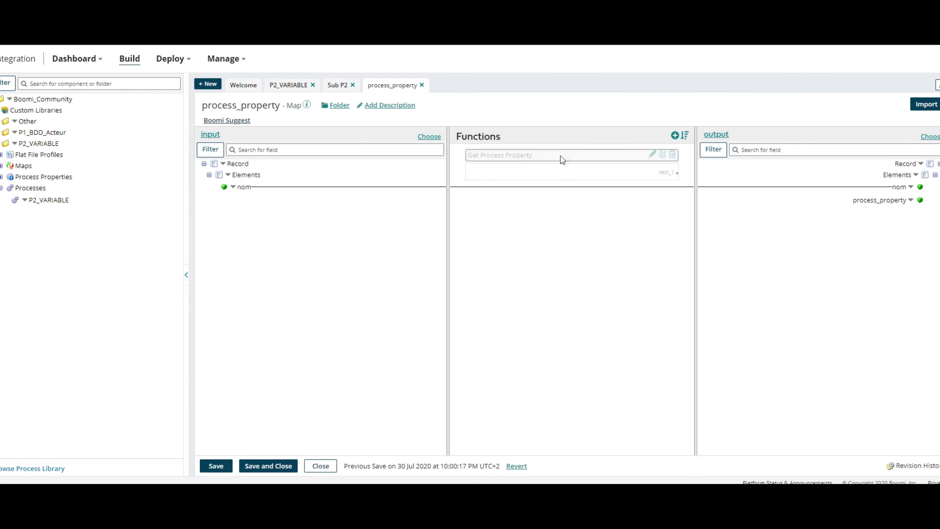
drag(562, 159, 562, 242)
drag(677, 255, 876, 200)
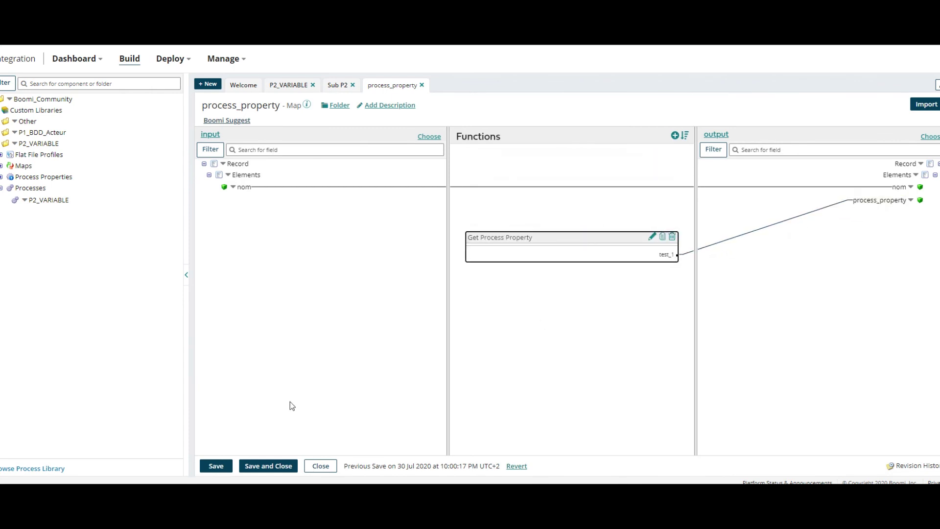
click(268, 465)
click(217, 465)
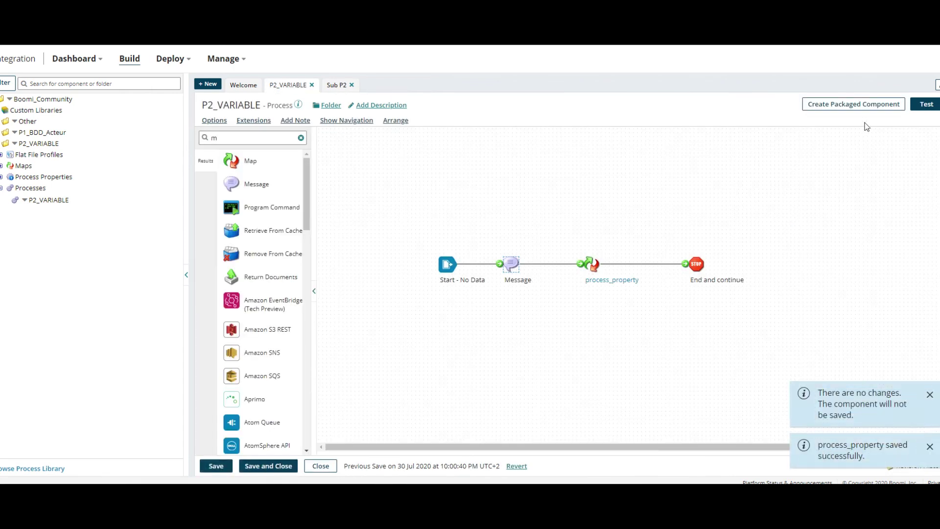
- Run a test of the process on 192.168.1.34 and view the source document at the End and continue shape
click(925, 104)
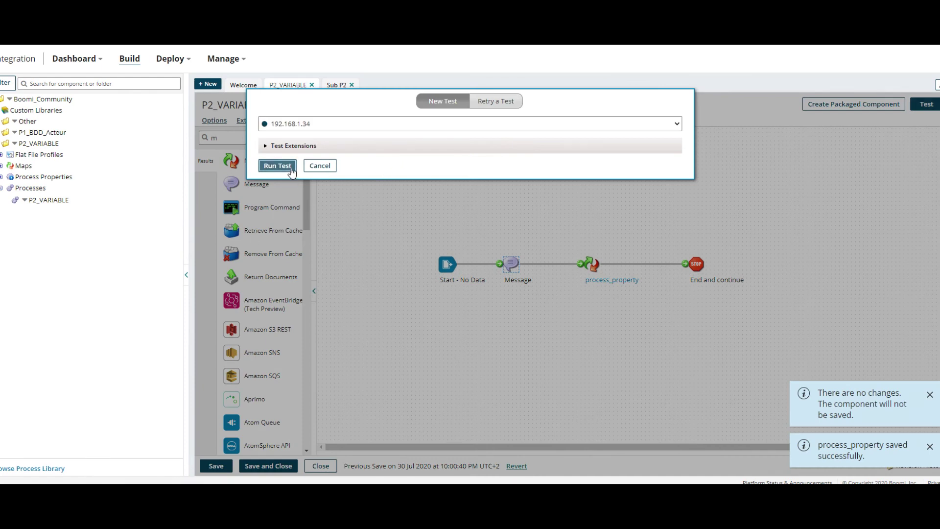
click(277, 166)
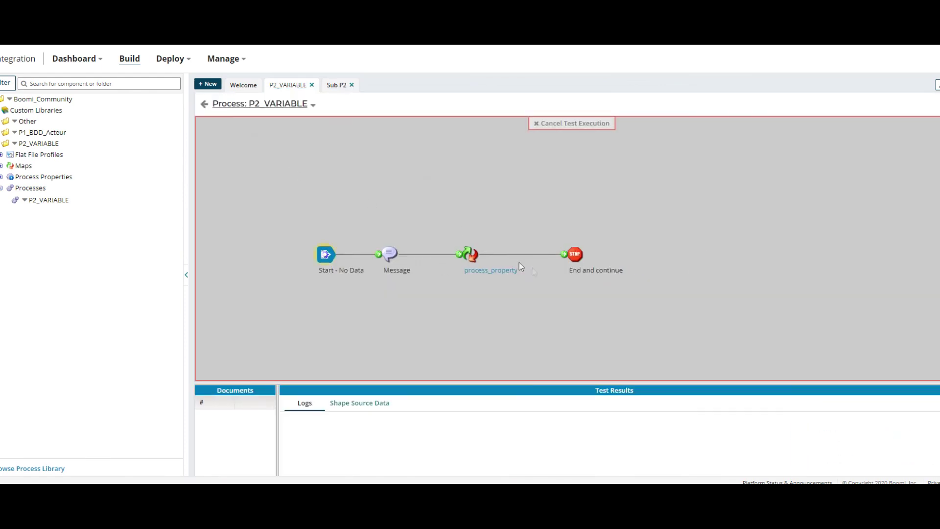
click(359, 403)
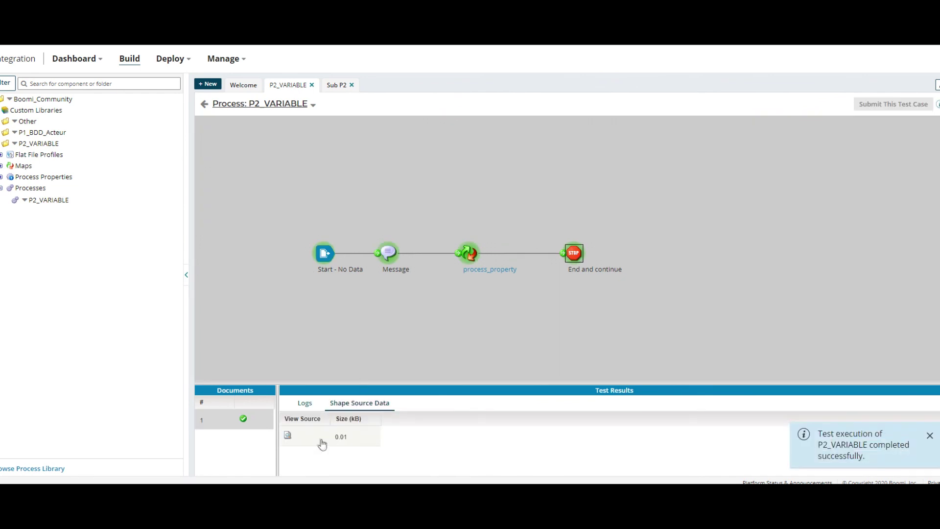
click(288, 435)
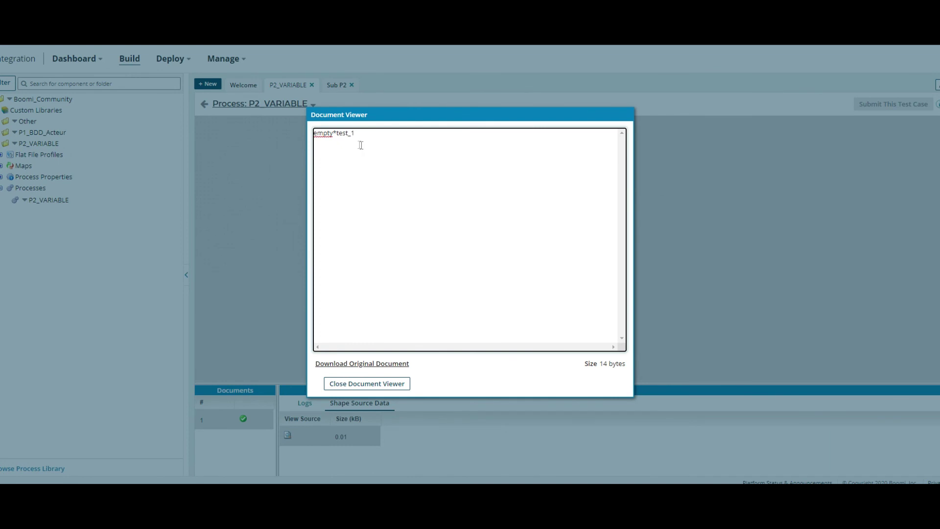
double_click(341, 141)
click(372, 384)
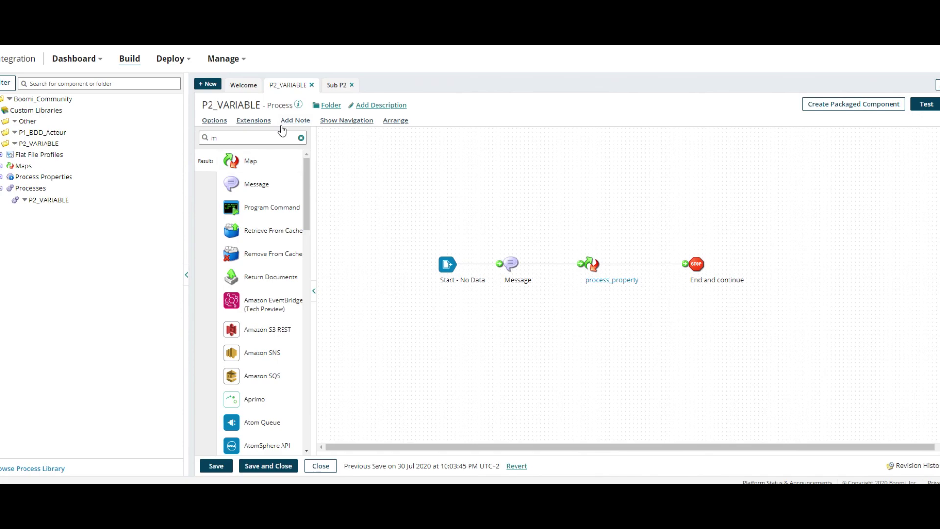
- Mark the test component's process properties as extensible in the process extensions, and save the process
click(265, 121)
click(466, 152)
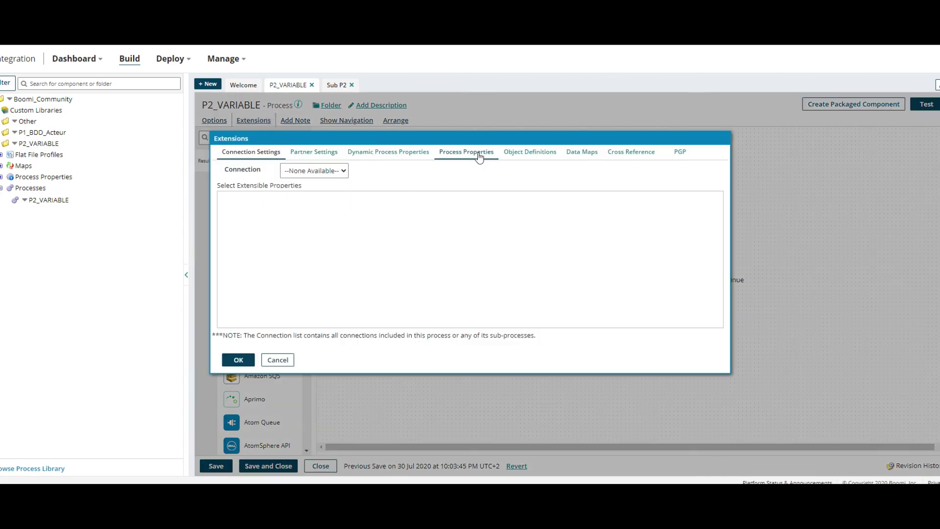
click(222, 184)
click(222, 195)
click(238, 360)
click(216, 466)
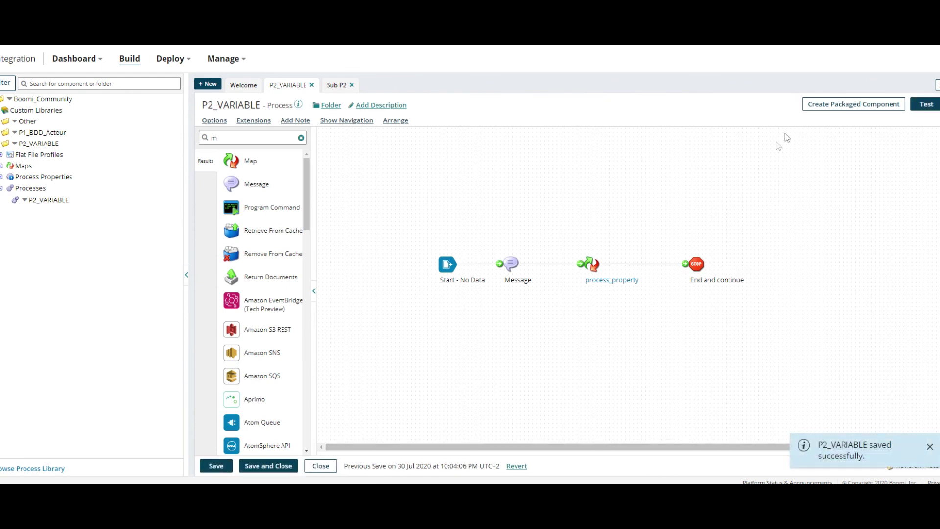